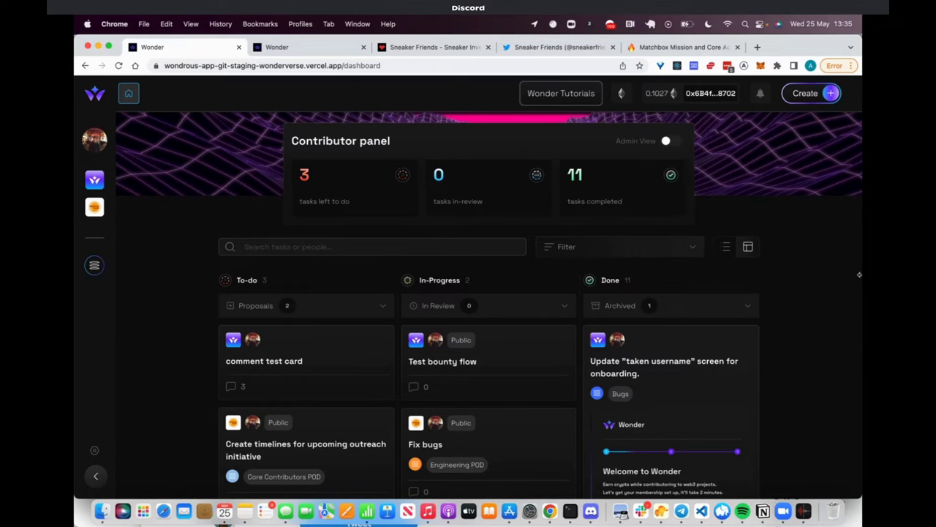
# Expand the To-do proposals on the contributor dashboard, view the "Use new backend API" proposal's details, and collapse the list again
pyautogui.scroll(-3, 801, 276)
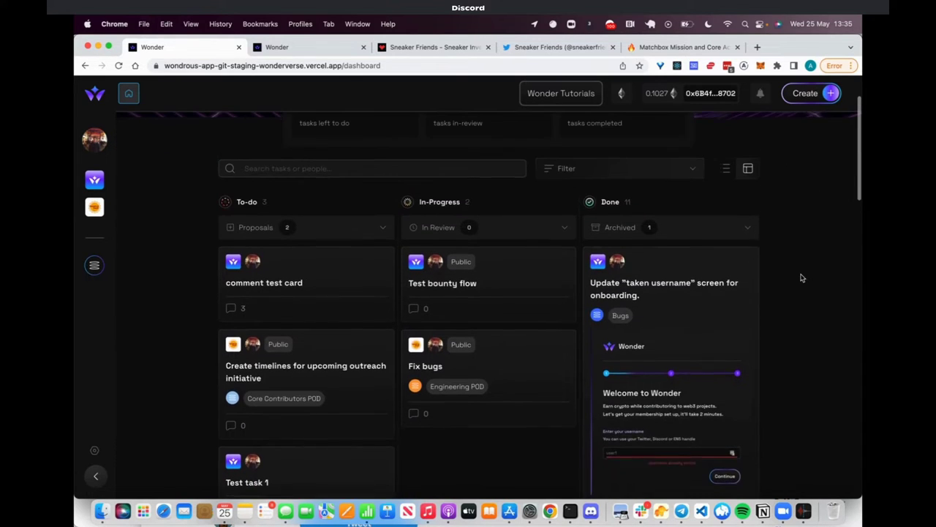
pyautogui.scroll(2, 801, 277)
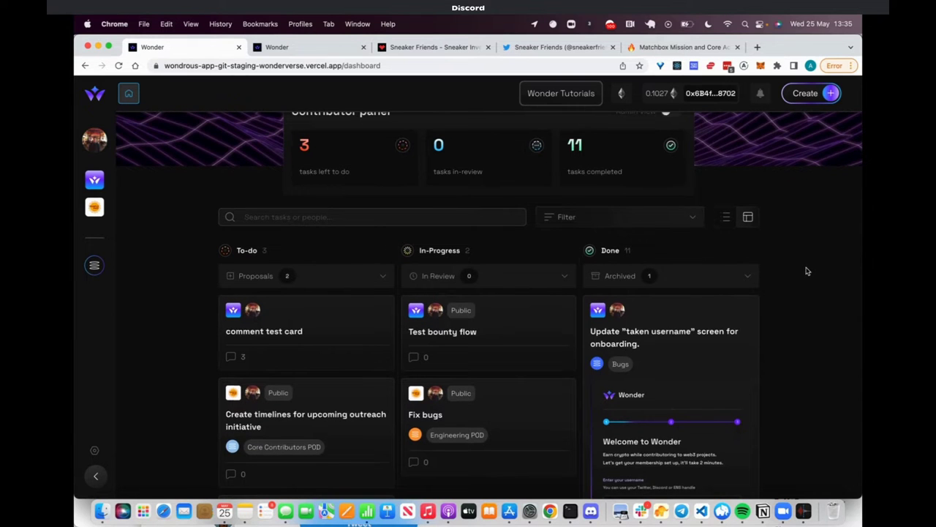
pyautogui.scroll(-1, 808, 271)
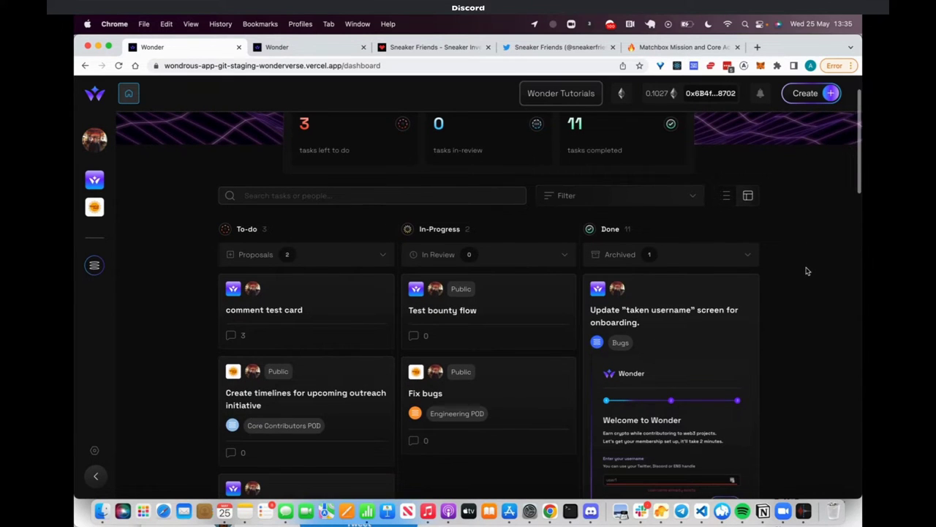
pyautogui.click(381, 258)
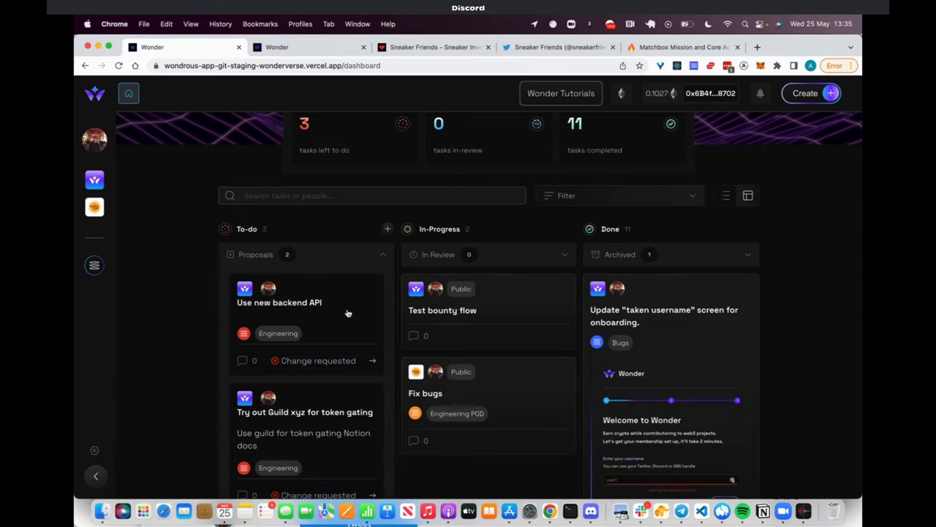
pyautogui.click(347, 313)
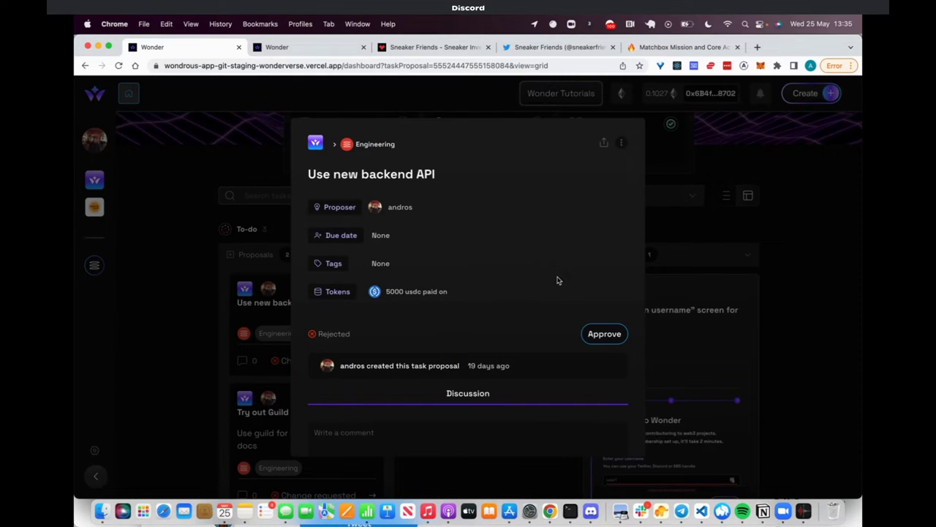
pyautogui.click(800, 230)
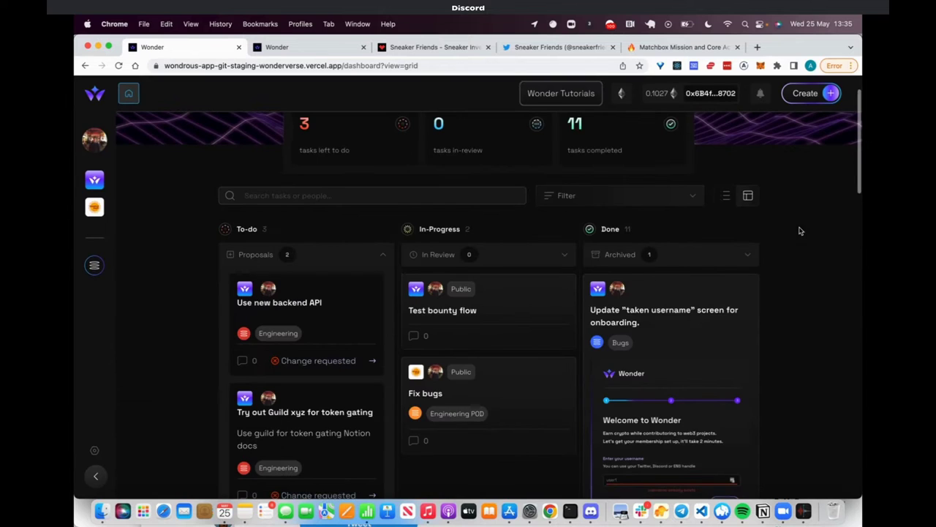
pyautogui.click(383, 255)
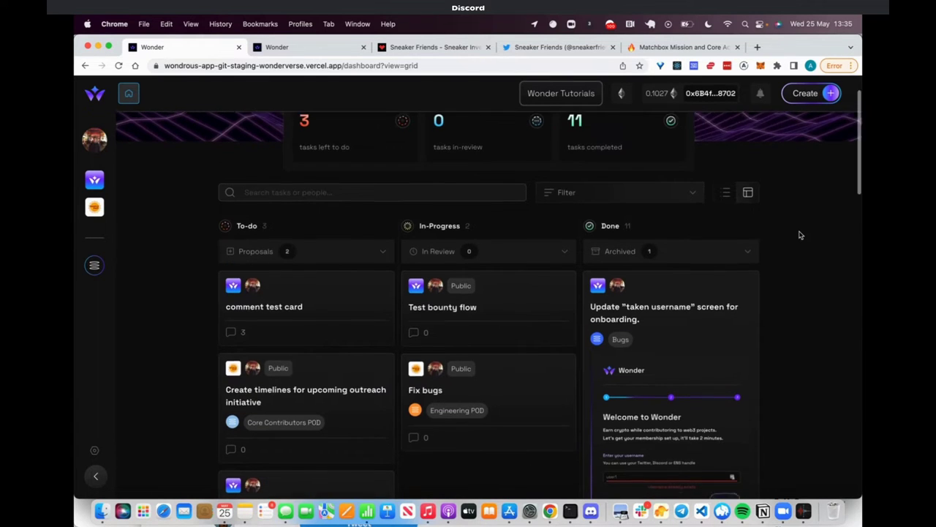
# Open the completed "Email (+ Ethereum Push?) Notifications" task and examine its details and approved submission
pyautogui.scroll(-3, 800, 235)
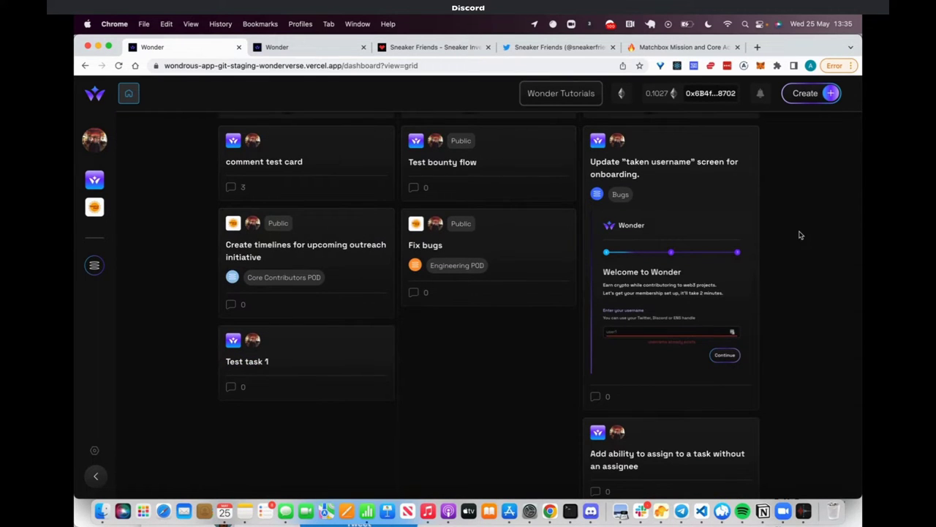
pyautogui.scroll(-10, 800, 234)
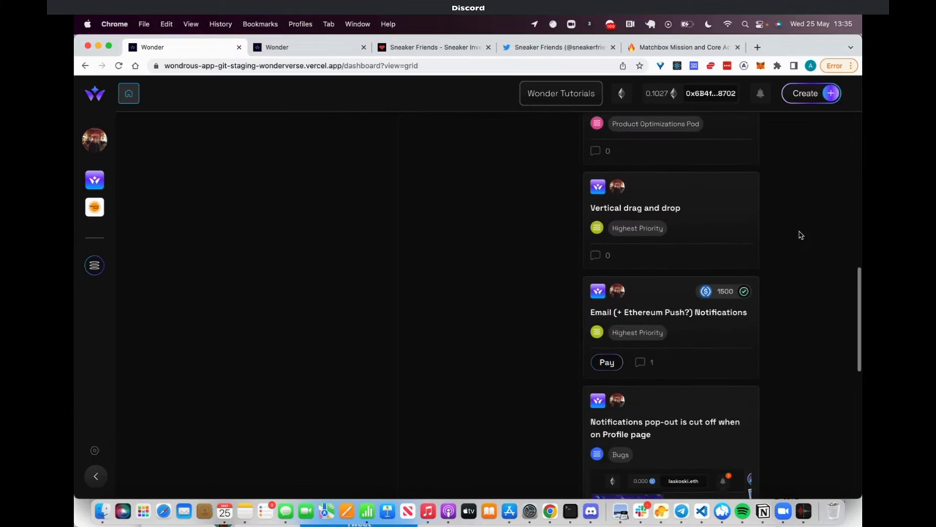
pyautogui.click(721, 322)
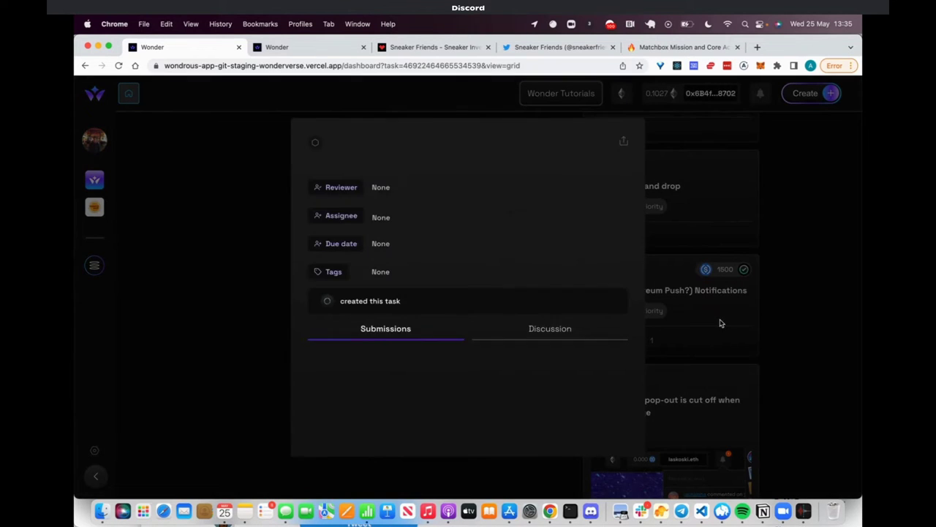
pyautogui.scroll(-5, 471, 254)
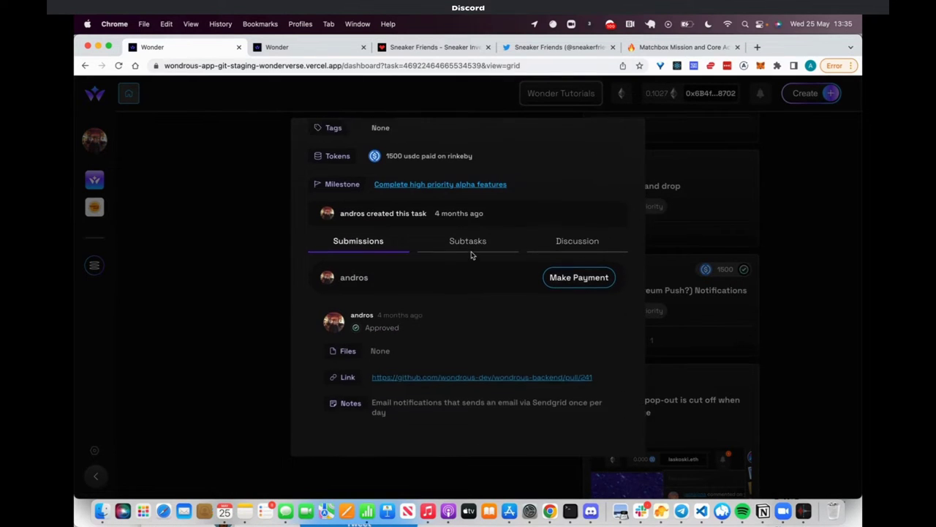
pyautogui.scroll(-1, 471, 255)
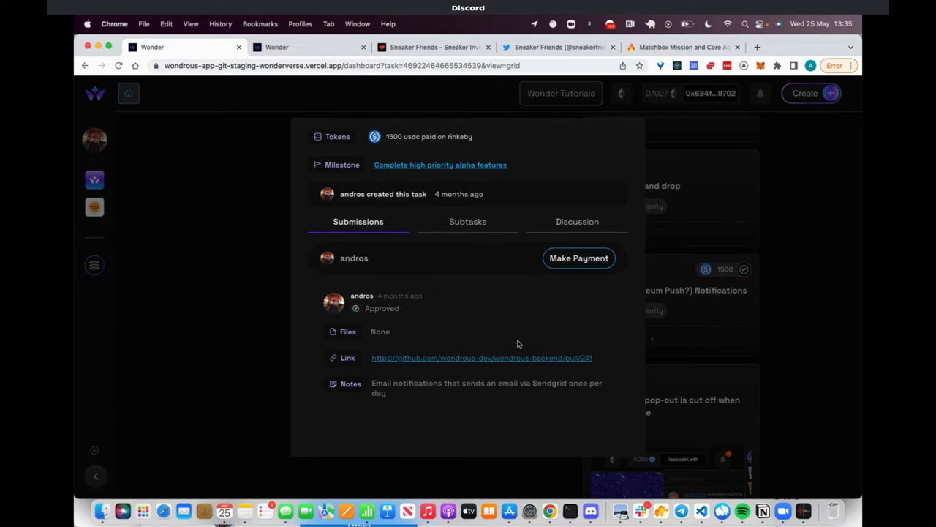
pyautogui.scroll(10, 518, 344)
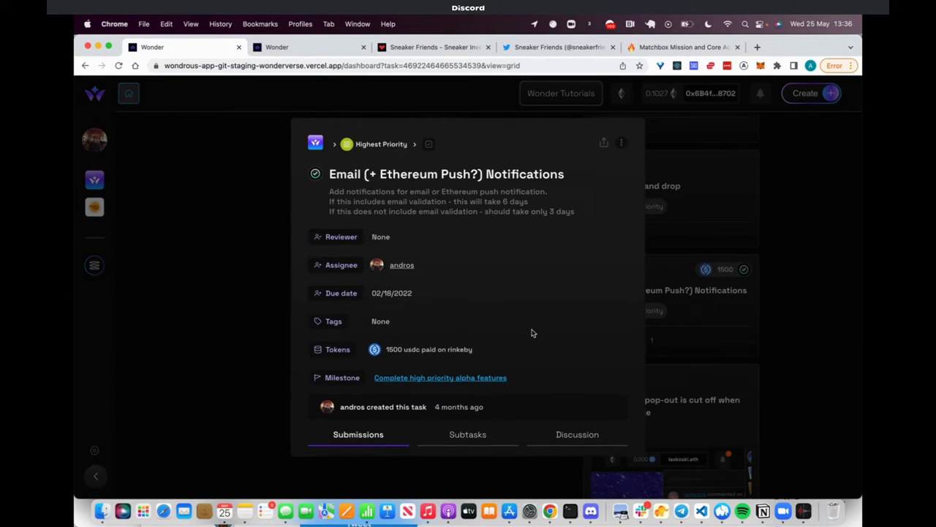
pyautogui.scroll(-9, 533, 330)
pyautogui.scroll(-1, 555, 312)
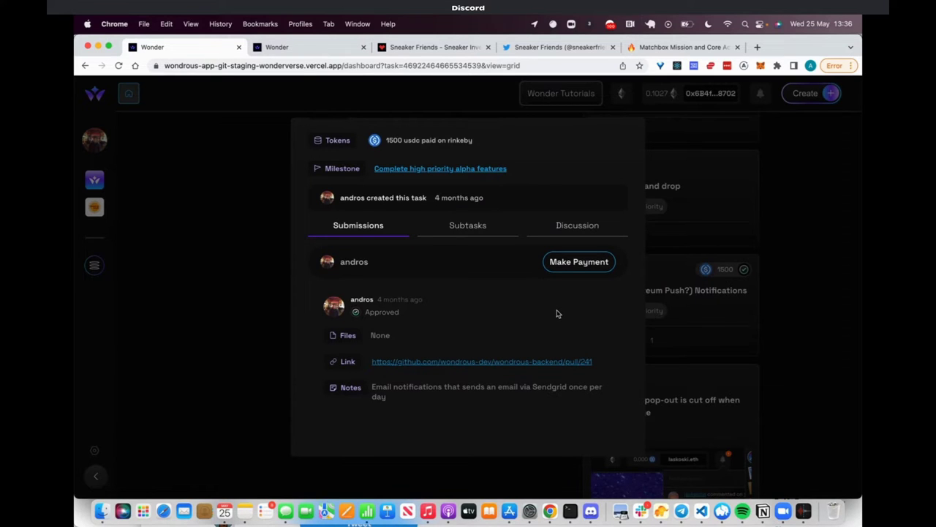
pyautogui.scroll(6, 556, 313)
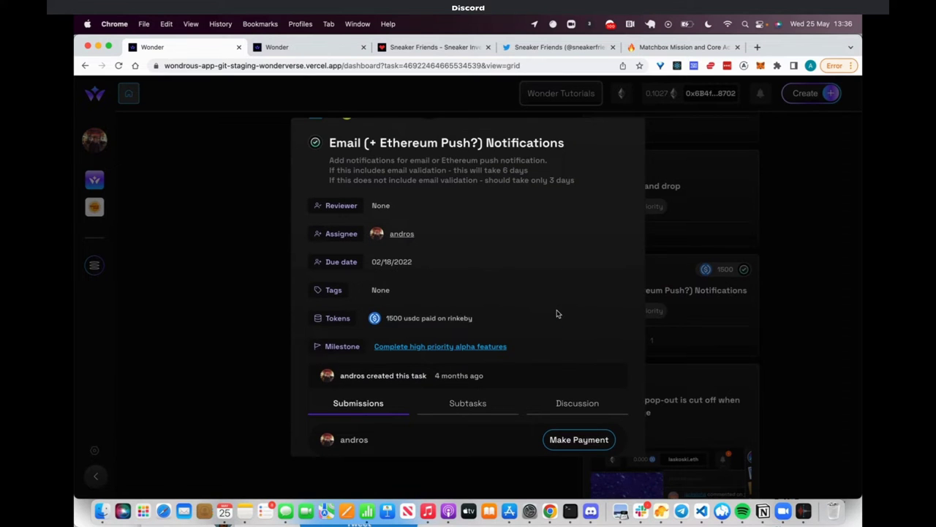
pyautogui.scroll(-2, 556, 313)
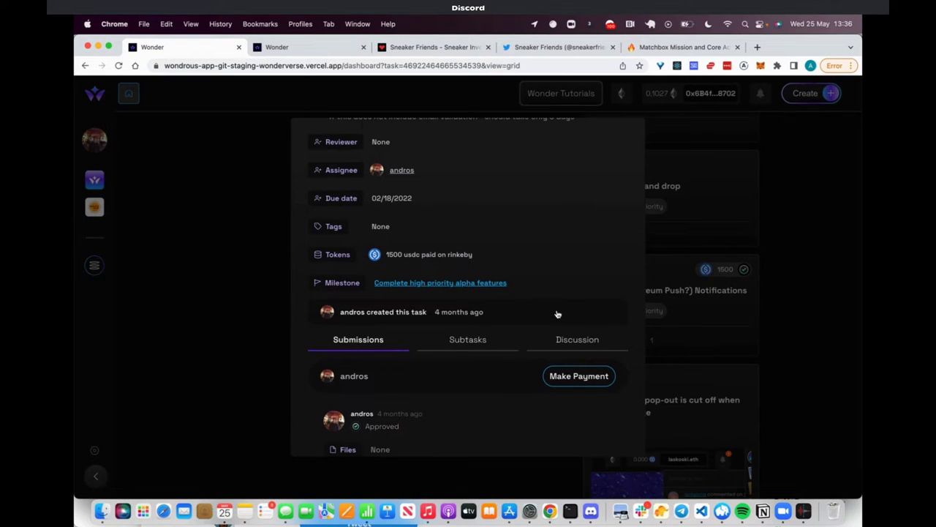
# Open the payout form for the notifications task, view the off-platform payment methods, and close the form without paying
pyautogui.click(561, 375)
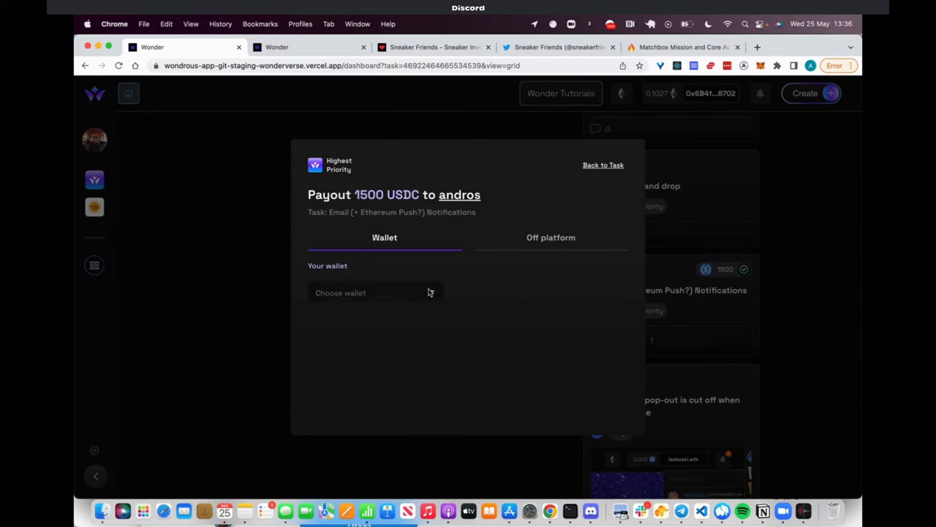
pyautogui.click(552, 242)
pyautogui.click(564, 285)
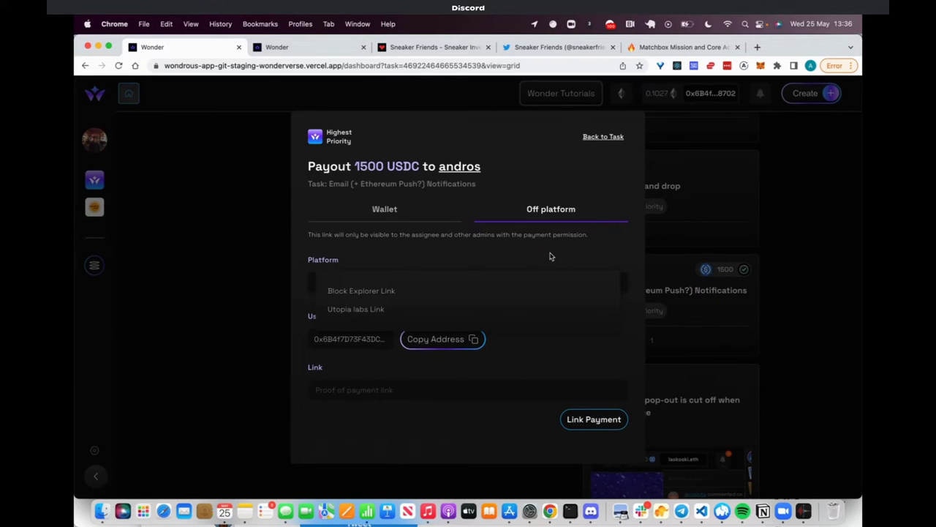
pyautogui.click(552, 256)
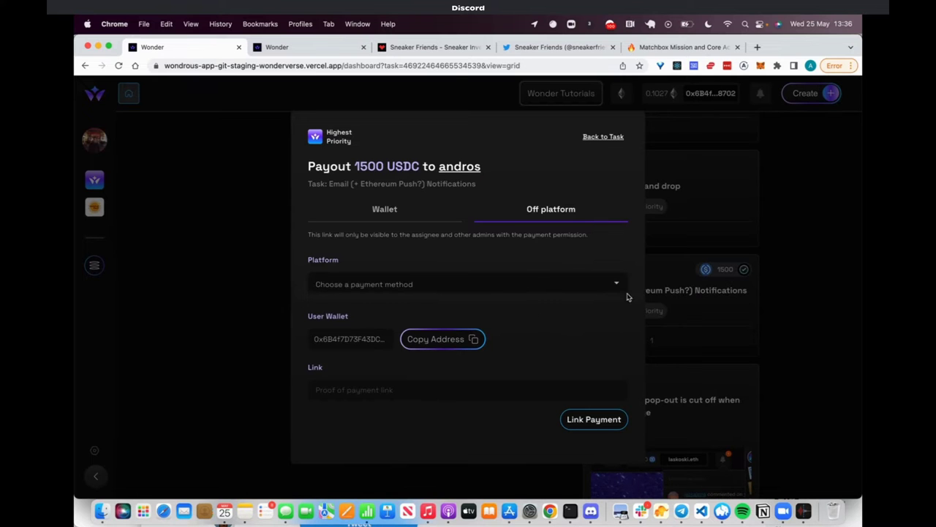
pyautogui.click(798, 285)
# Turn on Admin View for the dashboard and examine the full list of proposals and tasks awaiting a decision
pyautogui.scroll(10, 798, 285)
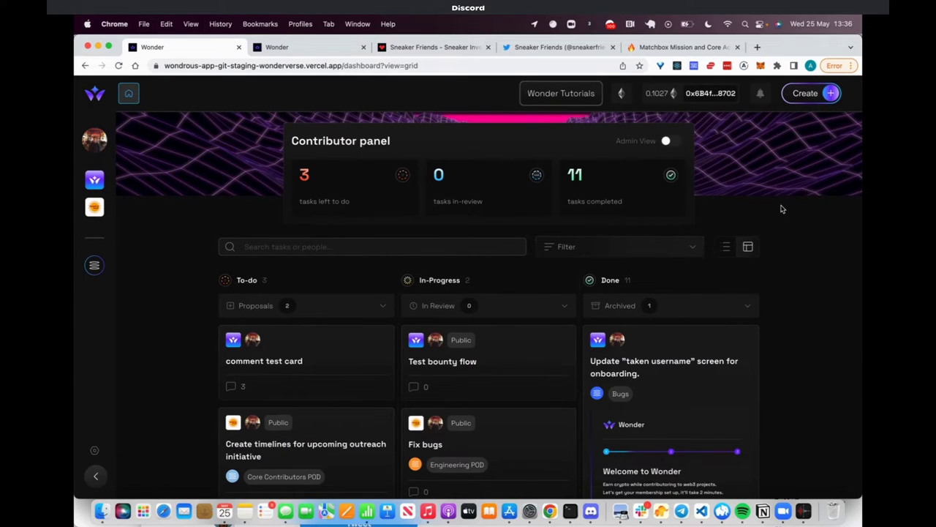
pyautogui.click(668, 141)
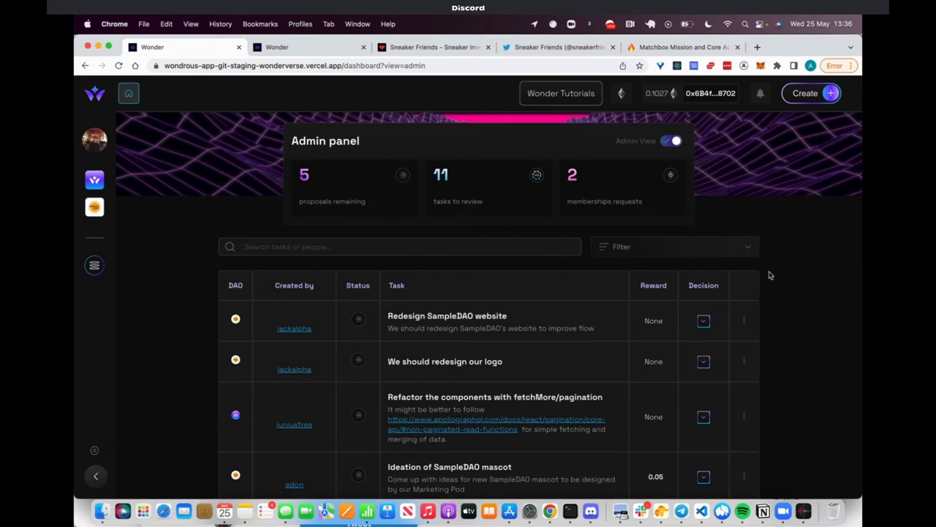
pyautogui.scroll(-3, 770, 275)
pyautogui.scroll(2, 769, 275)
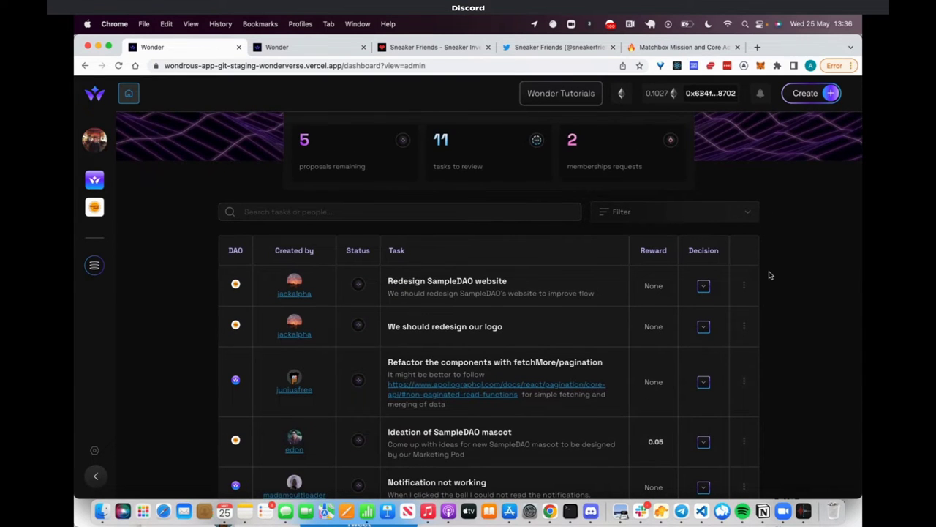
pyautogui.scroll(-1, 770, 275)
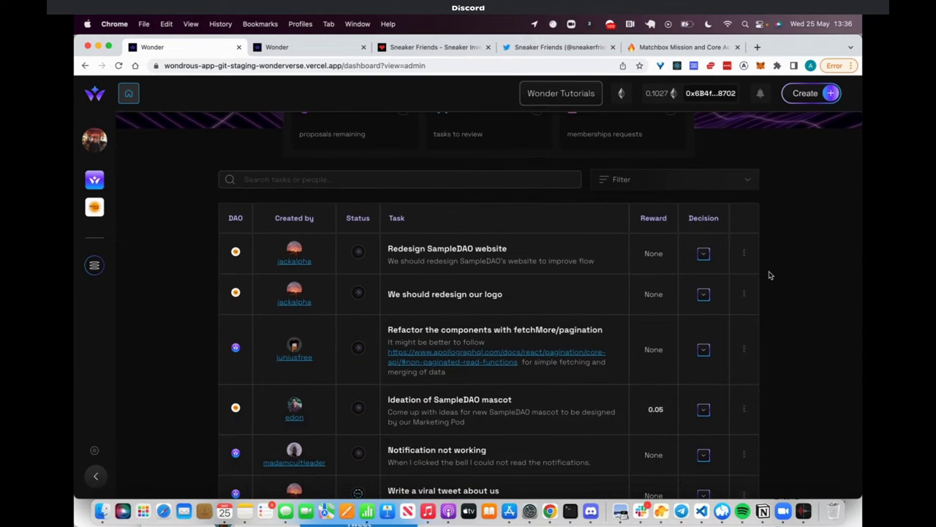
pyautogui.scroll(-10, 707, 279)
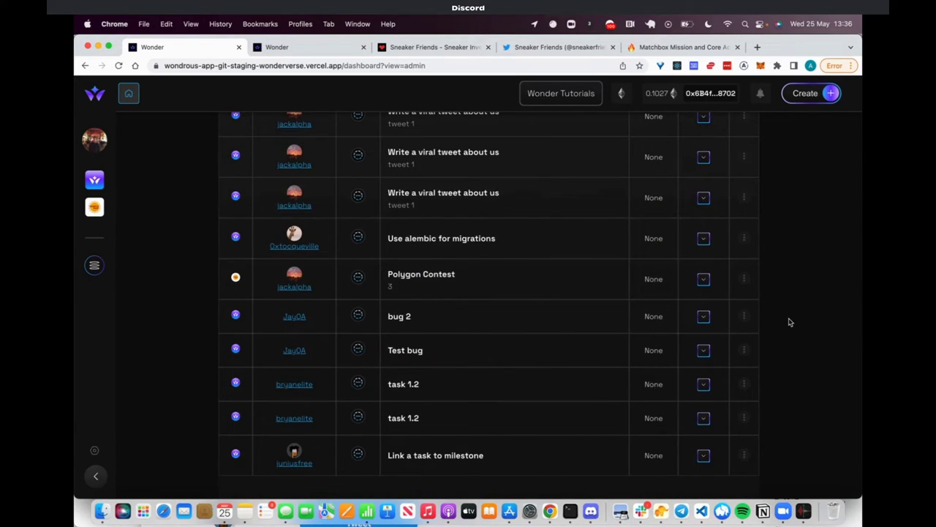
pyautogui.scroll(-1, 789, 322)
pyautogui.scroll(2, 789, 321)
pyautogui.scroll(-1, 790, 322)
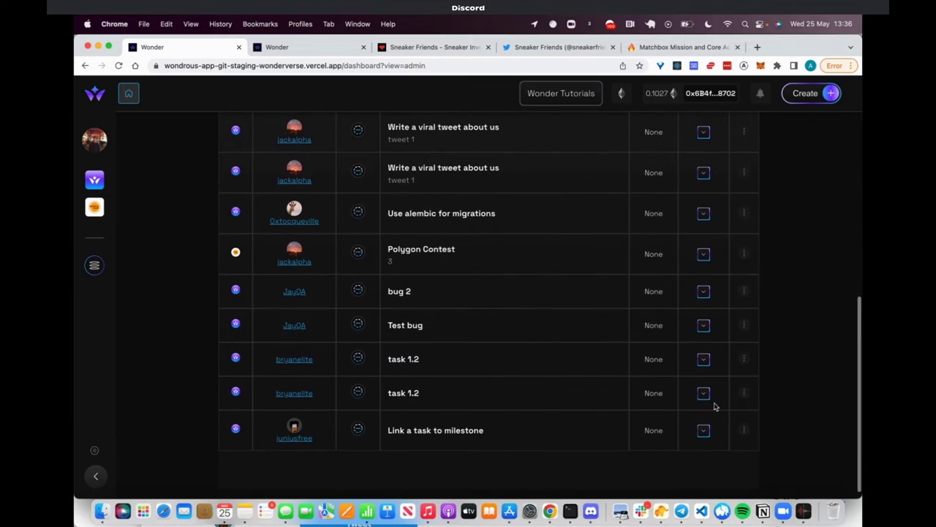
# View the decision options for the lower "task 1.2" entry without choosing one, and display the membership requests
pyautogui.click(703, 393)
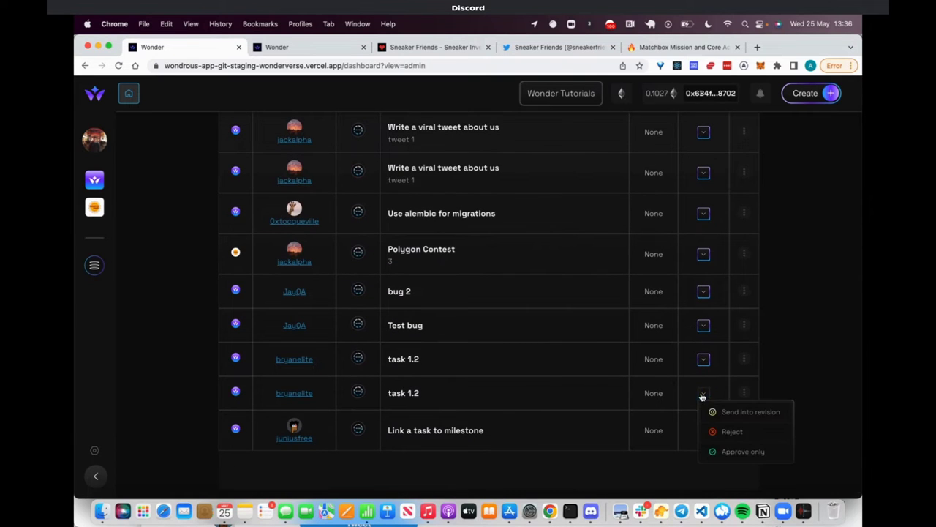
pyautogui.click(814, 337)
pyautogui.scroll(10, 815, 337)
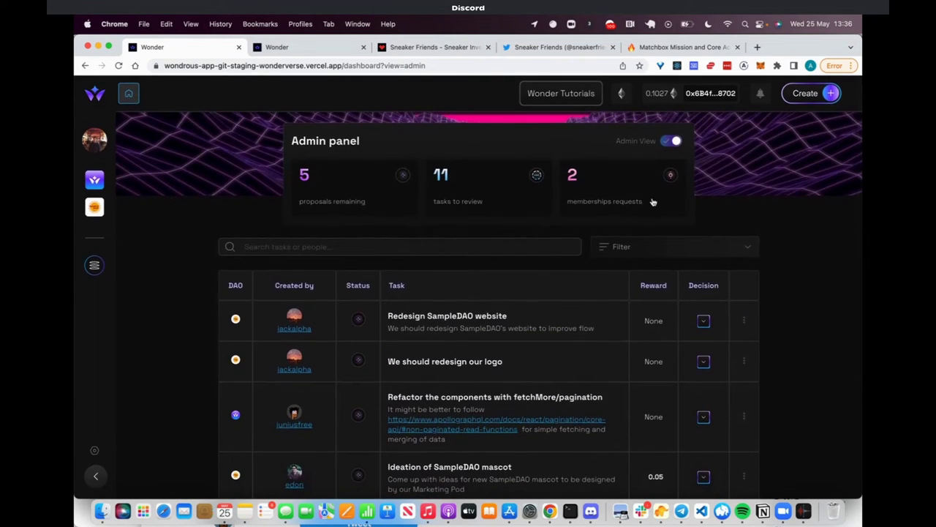
pyautogui.click(653, 202)
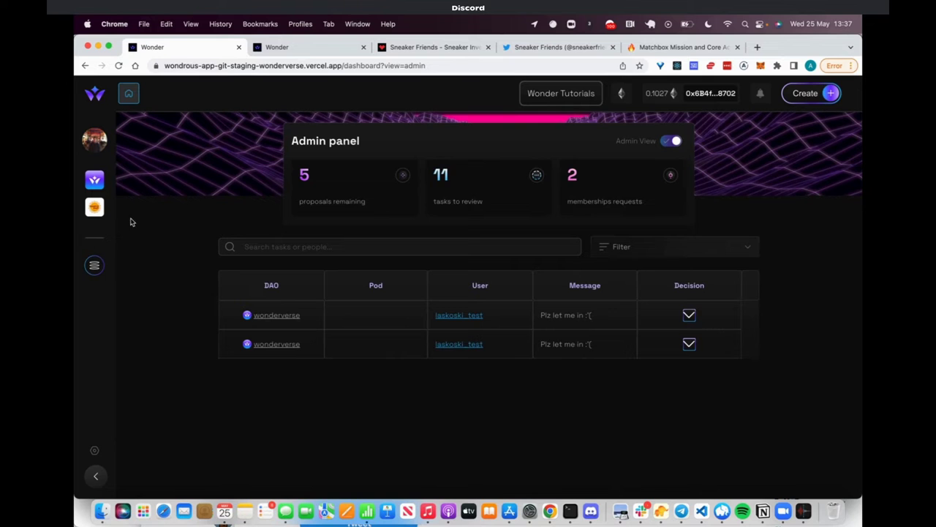
# Open the wonderverse staging organization's task board and view the options for creating new items without creating any
pyautogui.click(94, 181)
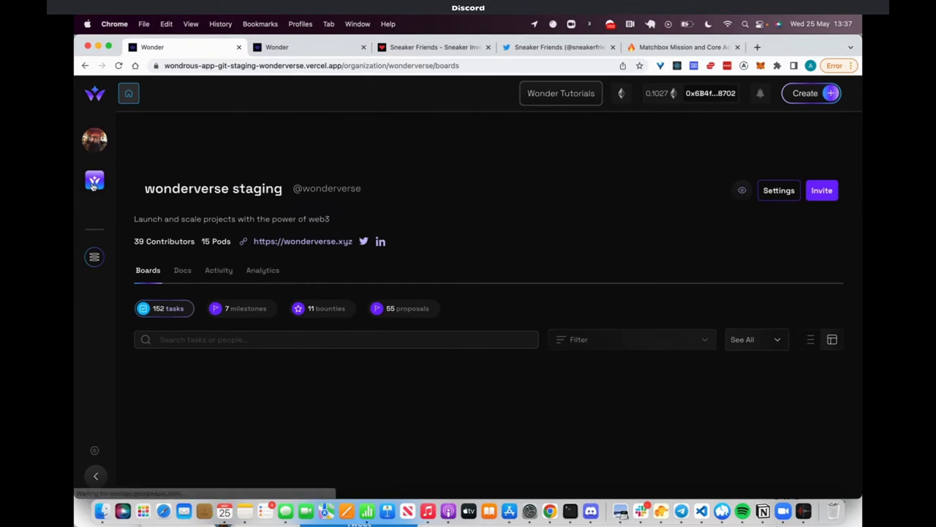
pyautogui.scroll(-3, 570, 253)
pyautogui.scroll(2, 571, 250)
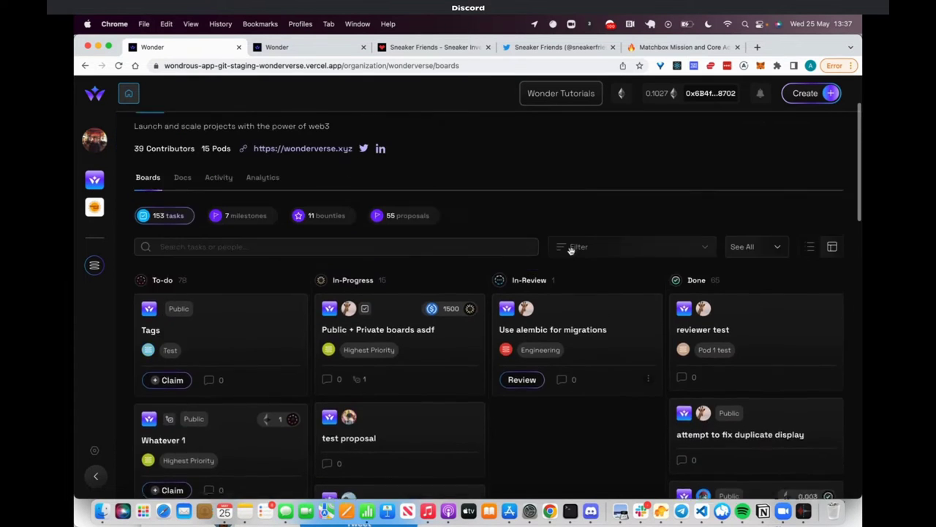
pyautogui.scroll(2, 571, 249)
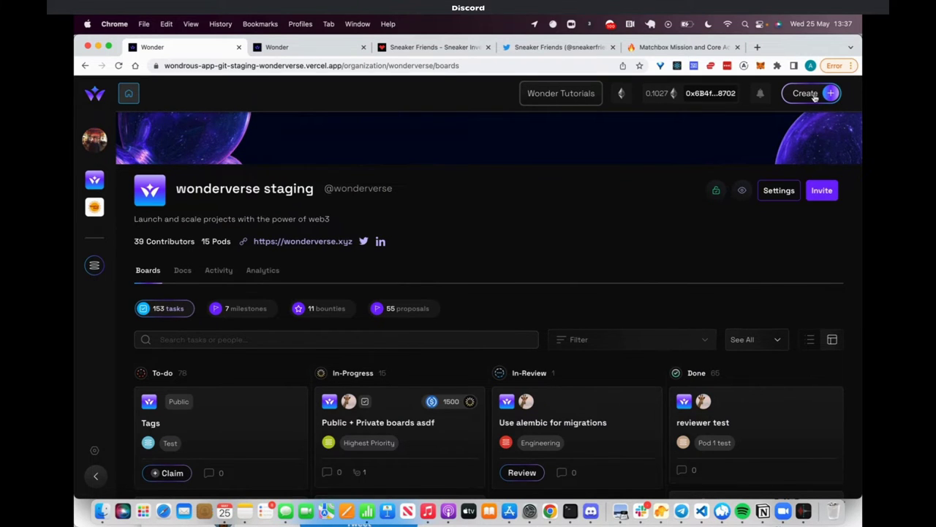
pyautogui.click(815, 97)
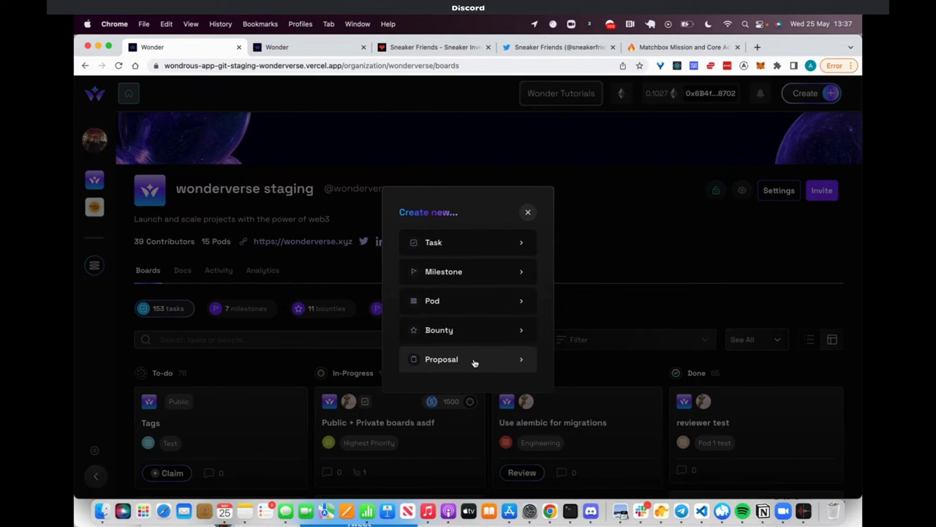
pyautogui.click(728, 305)
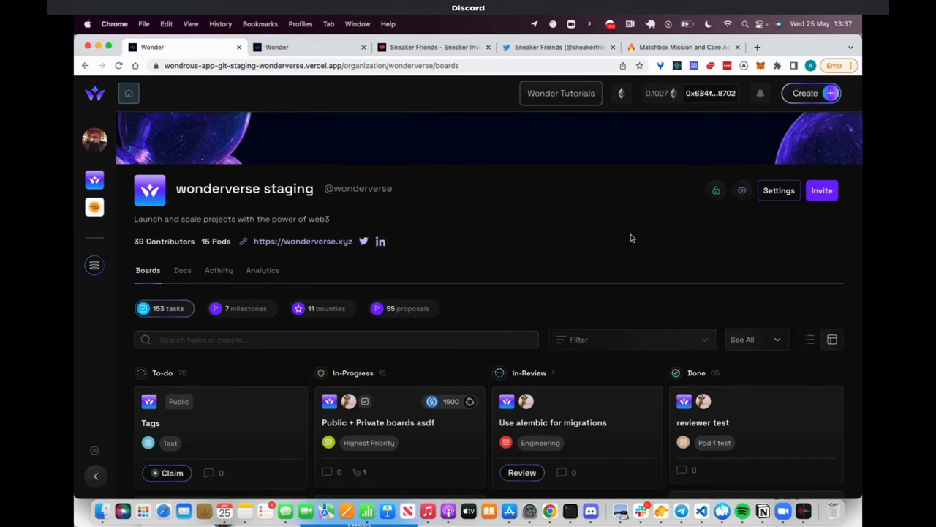
# Open the general settings of the wonderverse staging organization
pyautogui.scroll(-5, 632, 238)
pyautogui.scroll(5, 631, 237)
pyautogui.scroll(-1, 632, 238)
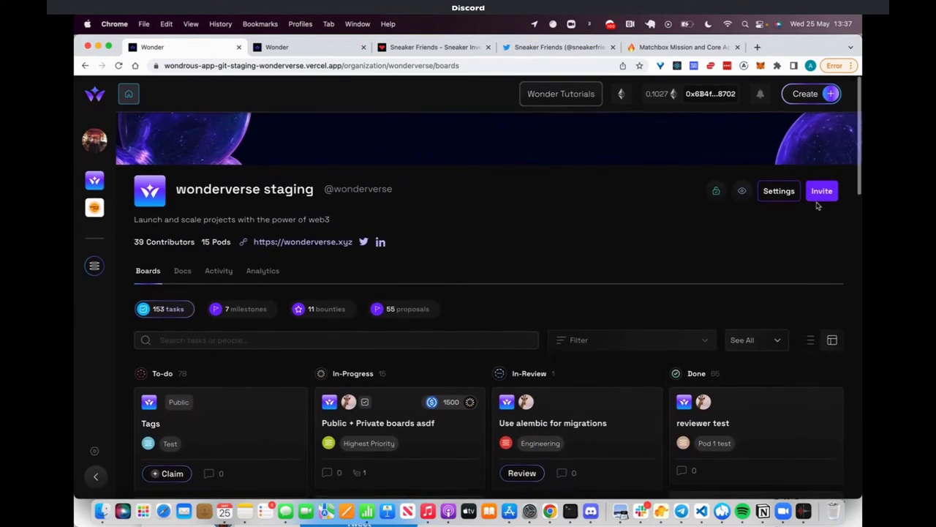
pyautogui.click(777, 194)
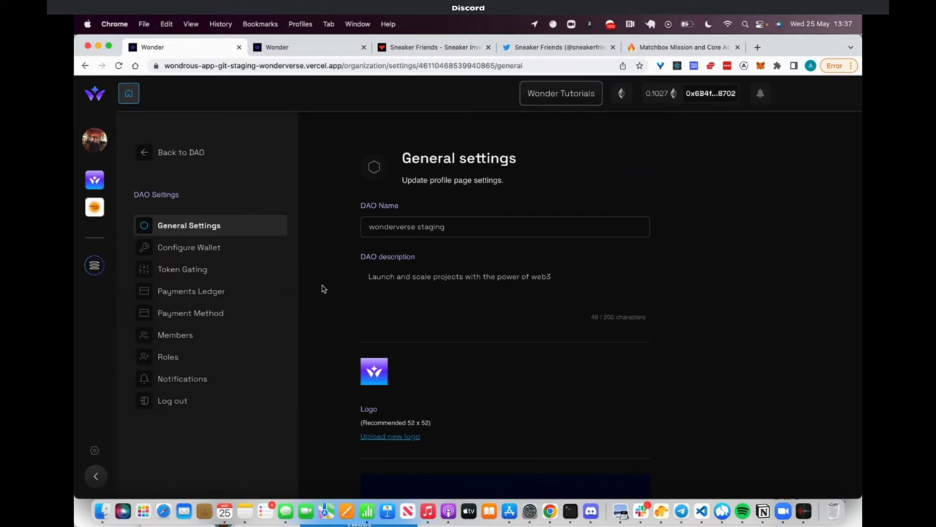
# Open the organization's roles settings and expand the existing owner role to show its permissions
pyautogui.click(188, 363)
pyautogui.scroll(-1, 553, 299)
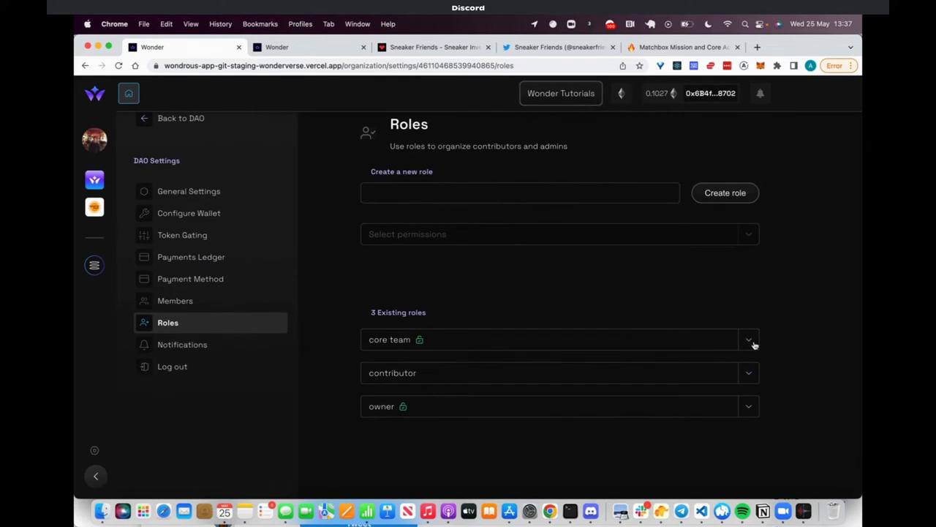
pyautogui.scroll(1, 749, 407)
pyautogui.click(748, 409)
pyautogui.scroll(-5, 761, 260)
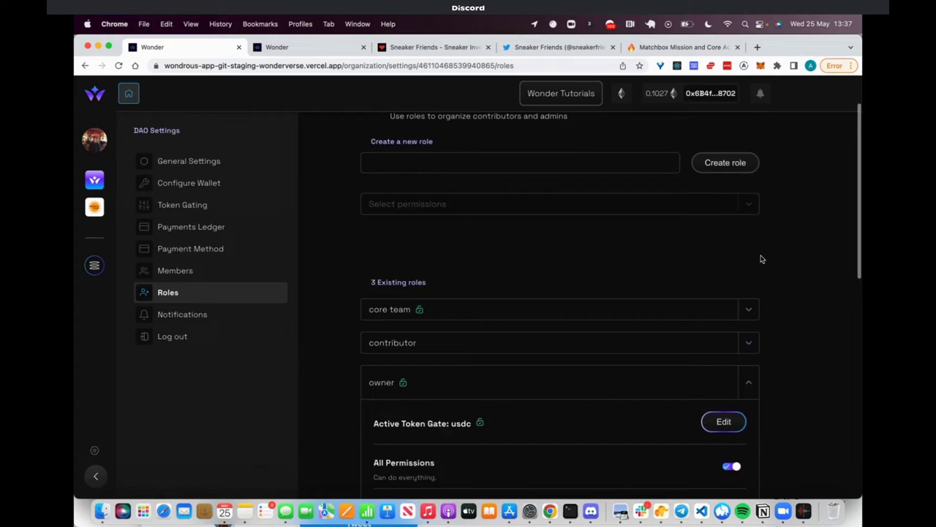
pyautogui.scroll(-1, 760, 259)
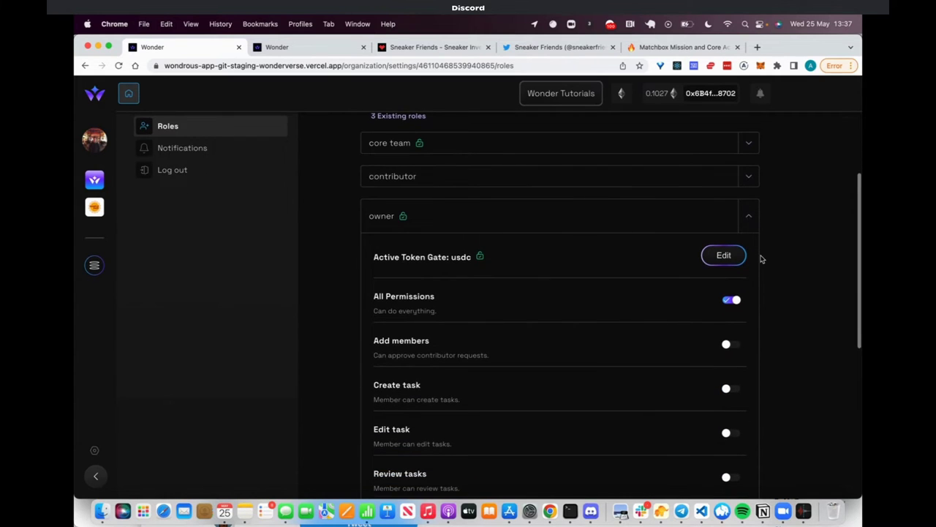
# Examine the owner role's full list of permissions and collapse the role again
pyautogui.scroll(-1, 760, 259)
pyautogui.scroll(1, 761, 259)
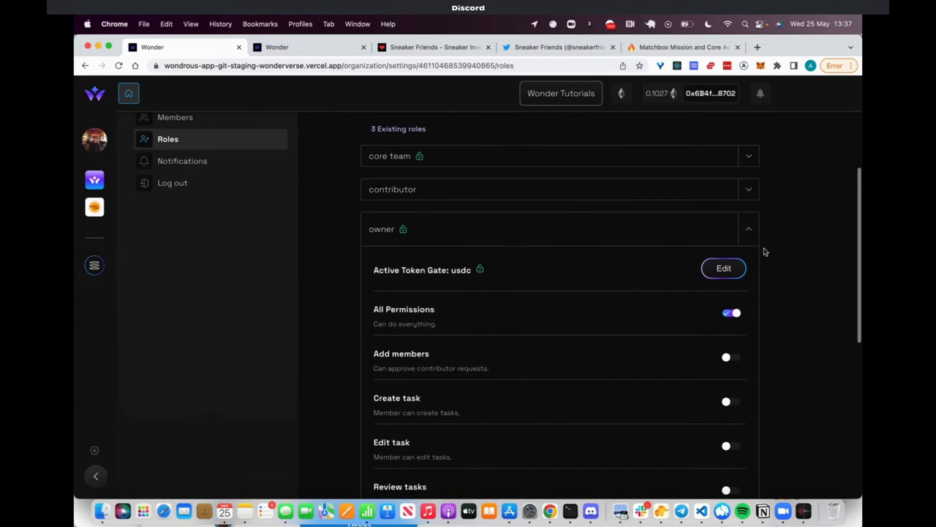
pyautogui.scroll(-8, 762, 256)
pyautogui.scroll(8, 764, 252)
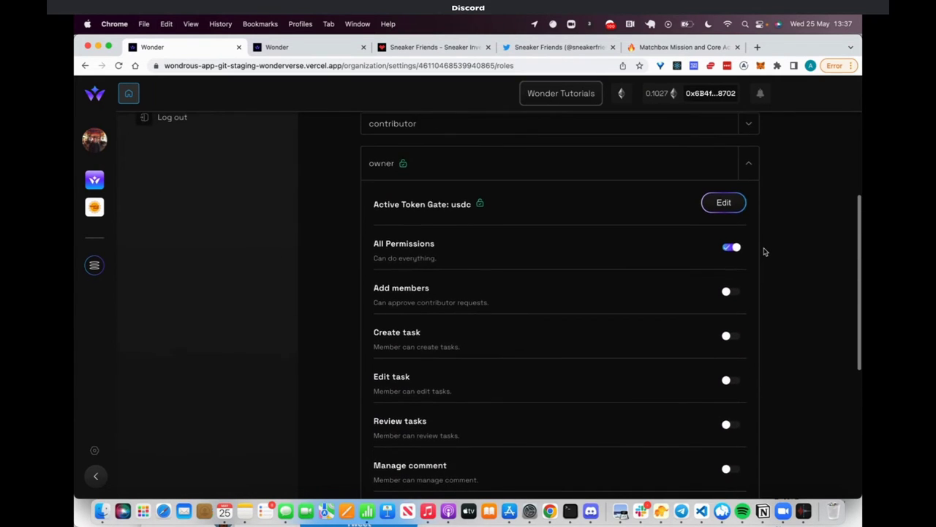
pyautogui.scroll(-4, 764, 251)
pyautogui.scroll(-4, 764, 251)
pyautogui.scroll(8, 763, 251)
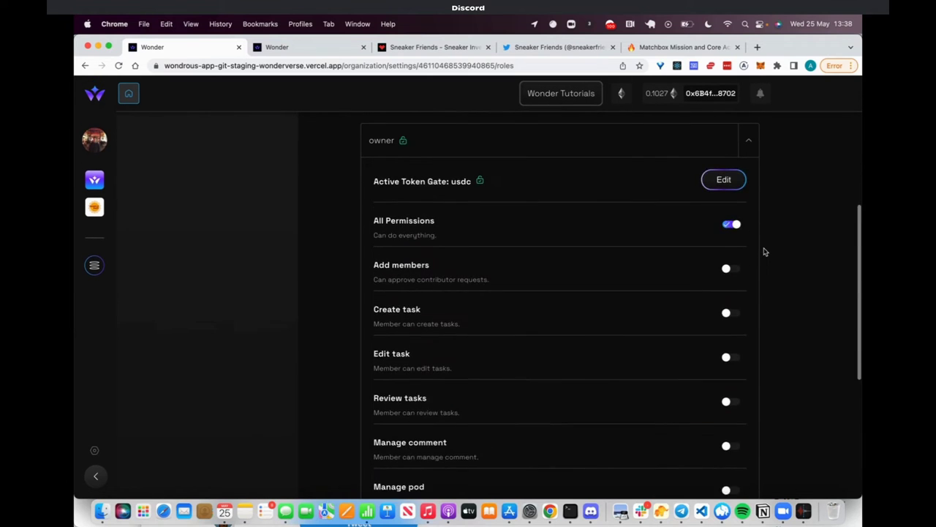
pyautogui.click(749, 194)
pyautogui.scroll(5, 788, 274)
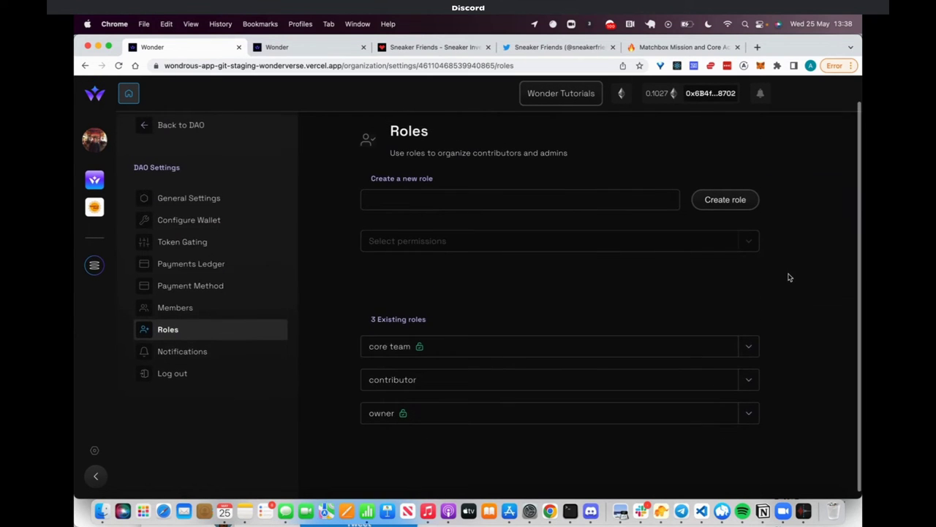
# Turn on the Manage pod permission for the core team role and collapse the role
pyautogui.click(748, 352)
pyautogui.scroll(-5, 770, 299)
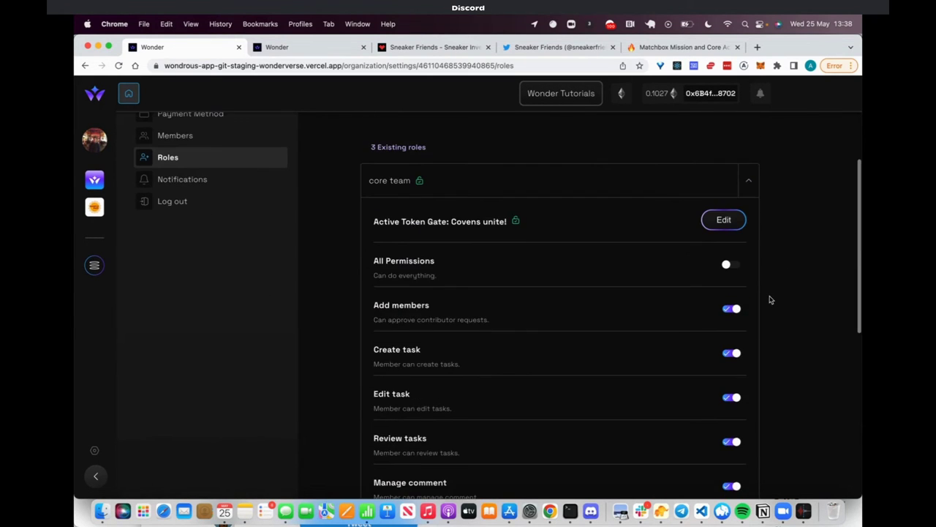
pyautogui.scroll(1, 770, 299)
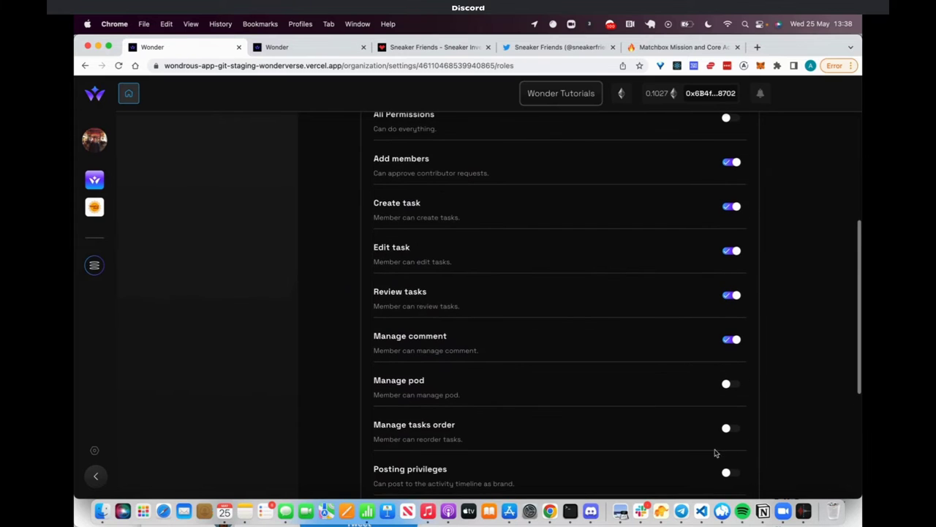
pyautogui.click(732, 384)
pyautogui.scroll(3, 781, 329)
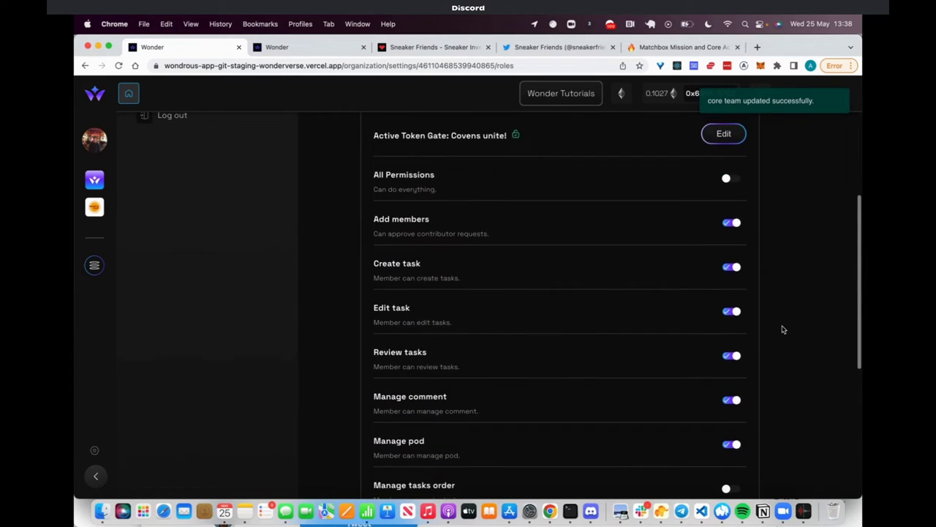
pyautogui.click(747, 230)
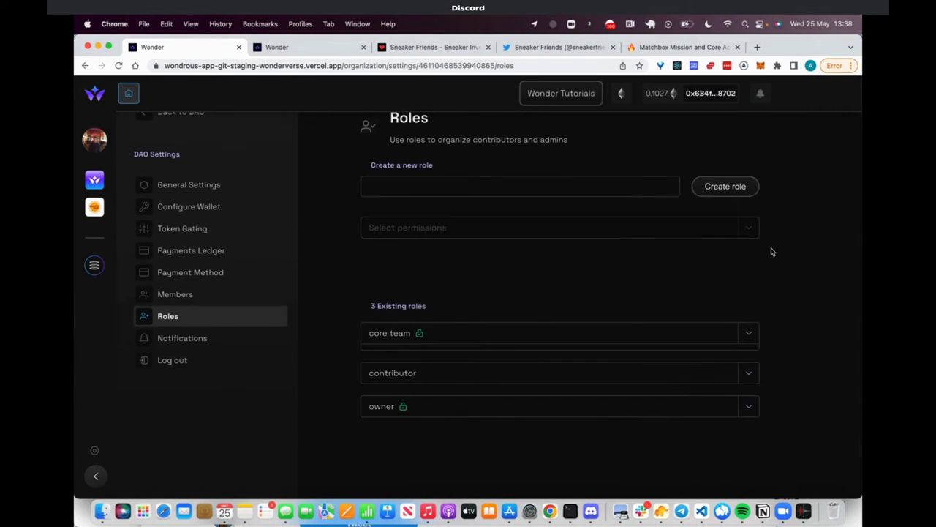
# View the contributor role's token gating and permissions without changing anything, and collapse the role
pyautogui.click(749, 375)
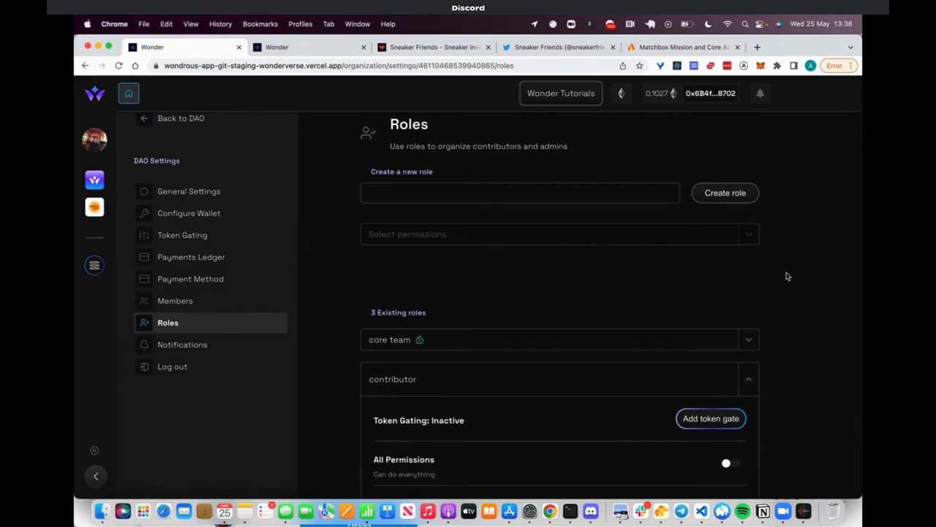
pyautogui.scroll(-5, 785, 275)
pyautogui.scroll(5, 787, 275)
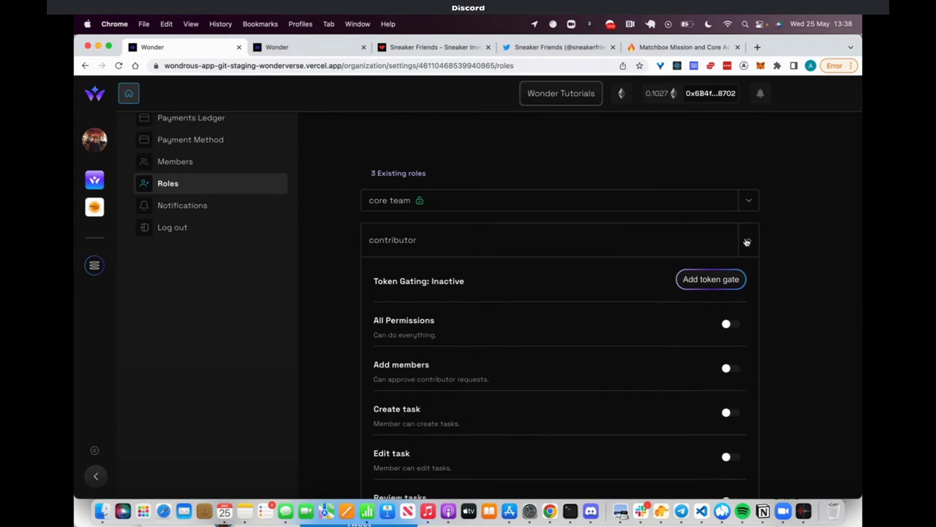
pyautogui.click(746, 241)
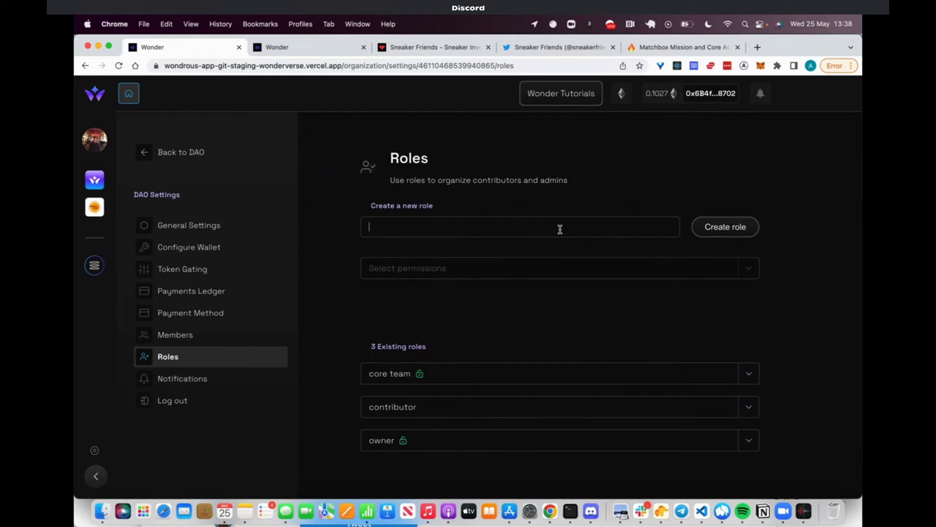
pyautogui.write('Hinol')
pyautogui.press('BackSpace')
pyautogui.press('BackSpace')
pyautogui.press('BackSpace')
pyautogui.press('BackSpace')
pyautogui.press('BackSpace')
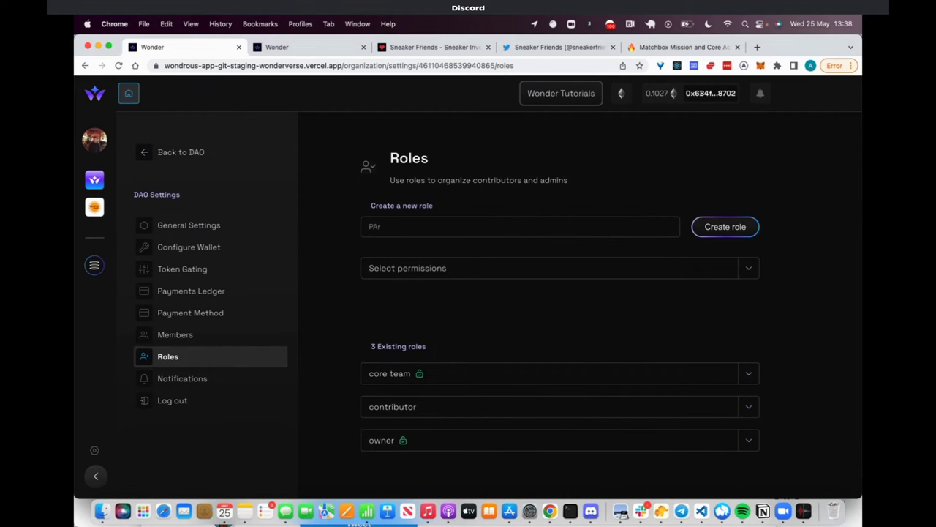
# Name the new role Partner, enable its Create task permission, and collapse the permissions list without creating the role
pyautogui.write('Partner')
pyautogui.click(744, 268)
pyautogui.scroll(-3, 775, 293)
pyautogui.click(732, 320)
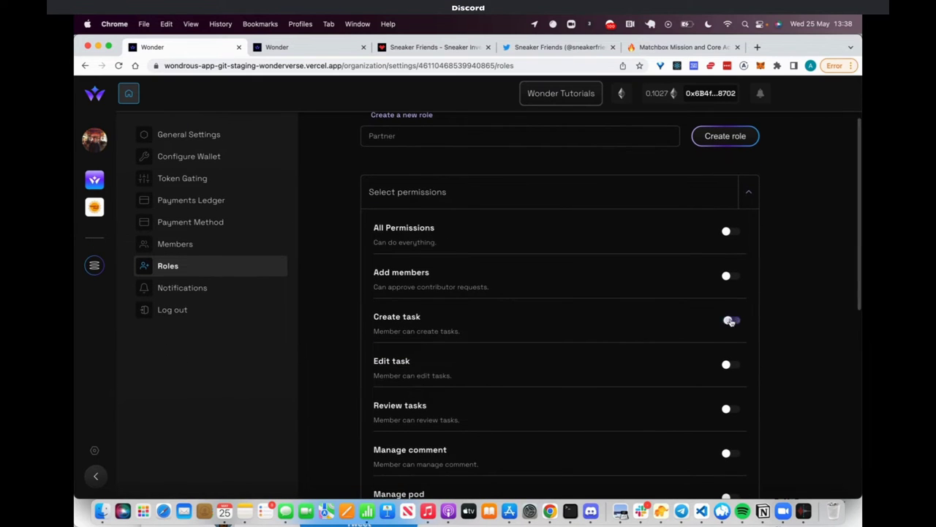
pyautogui.scroll(2, 790, 279)
pyautogui.click(746, 247)
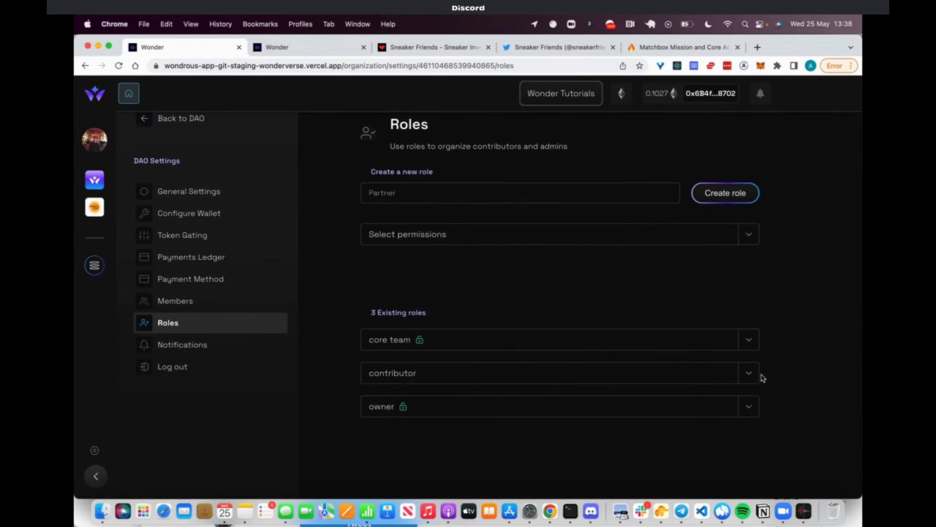
# View the token gates available for the core team role and close the list without changing the active gate
pyautogui.click(749, 339)
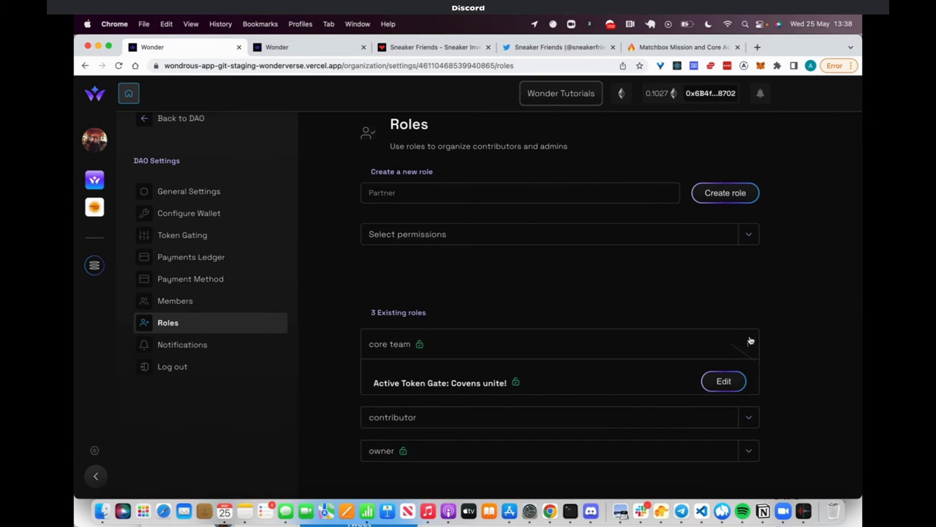
pyautogui.click(722, 386)
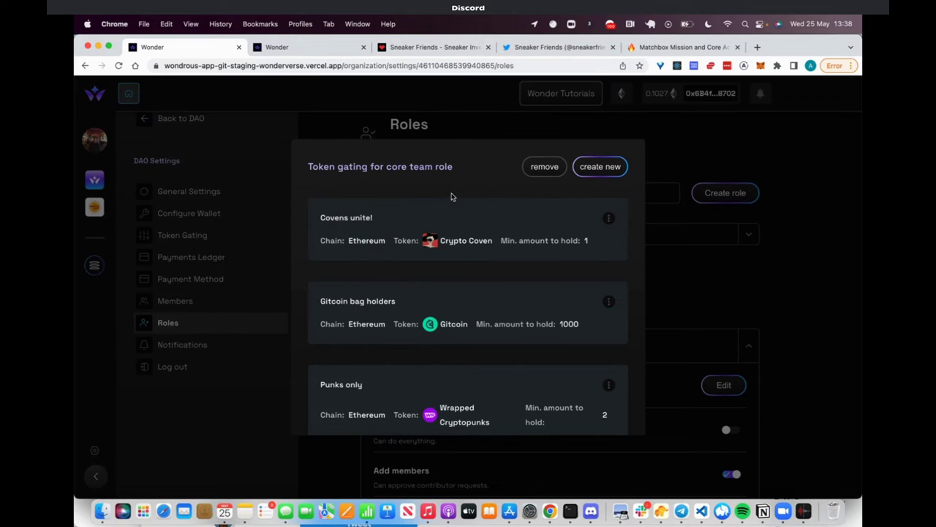
pyautogui.click(704, 305)
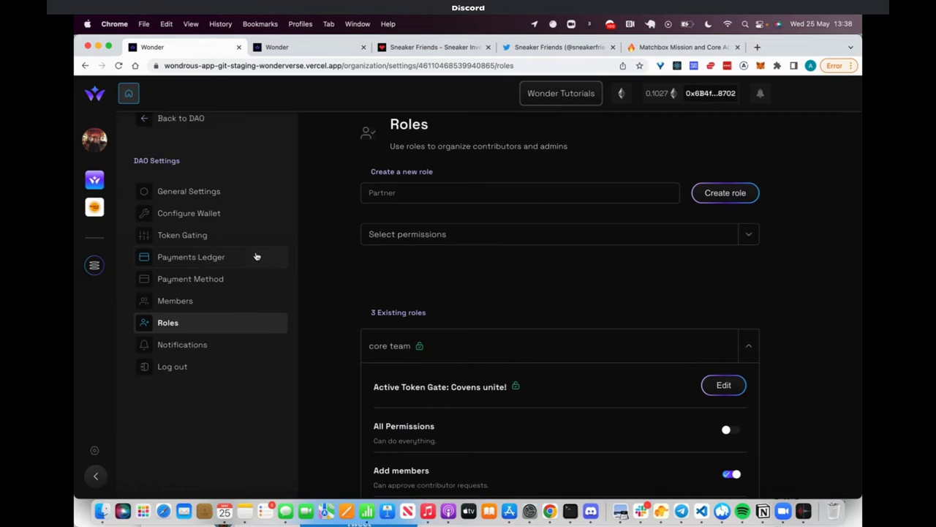
# View the new token gate form and its token type choices in the token gating settings, and close it without creating a gate
pyautogui.click(224, 238)
pyautogui.click(443, 280)
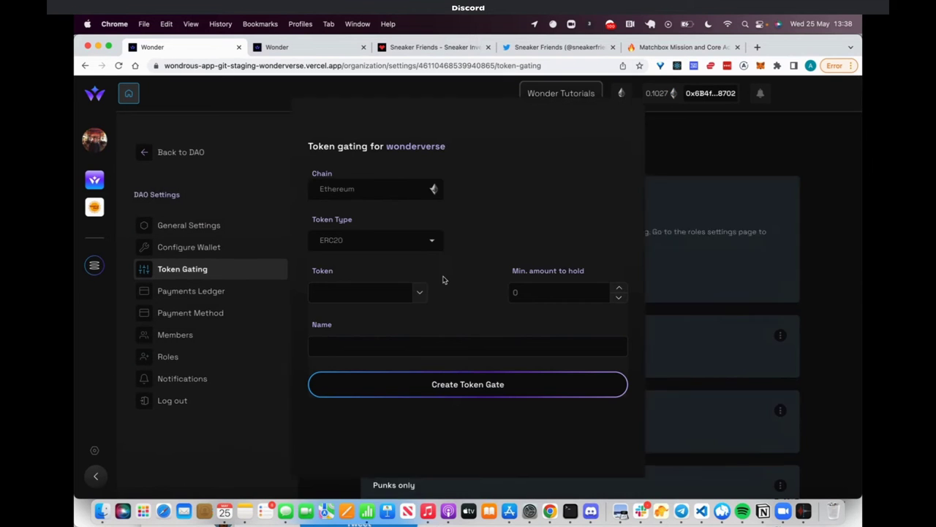
pyautogui.click(404, 247)
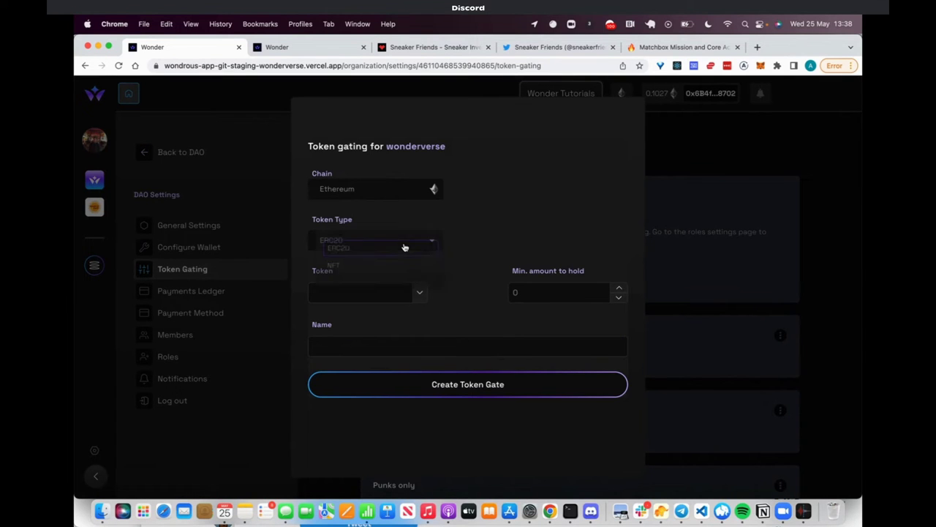
pyautogui.click(563, 226)
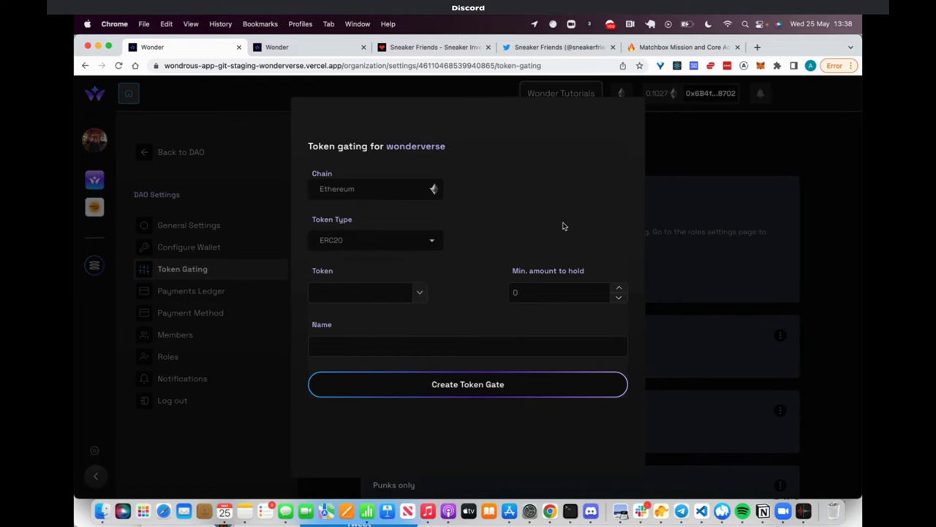
pyautogui.click(747, 257)
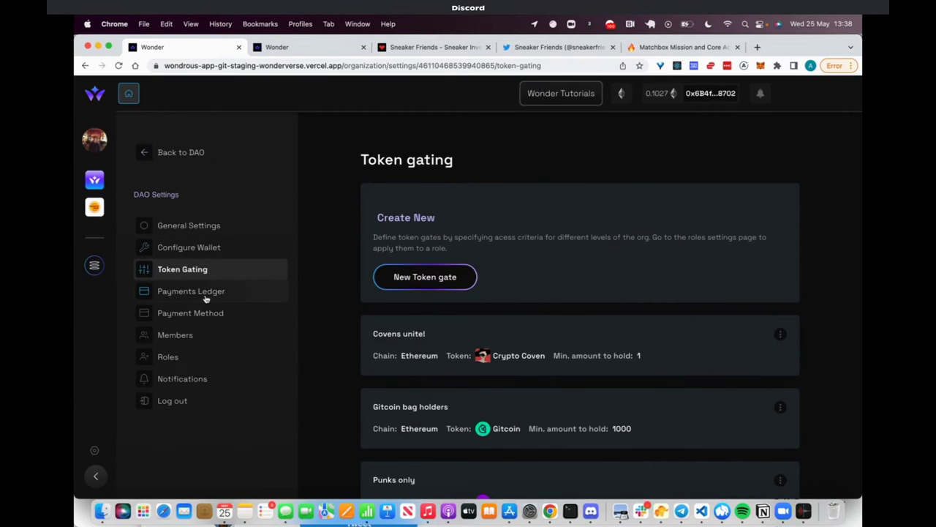
# View the organization's wallet configuration and return to the token gating settings
pyautogui.click(228, 256)
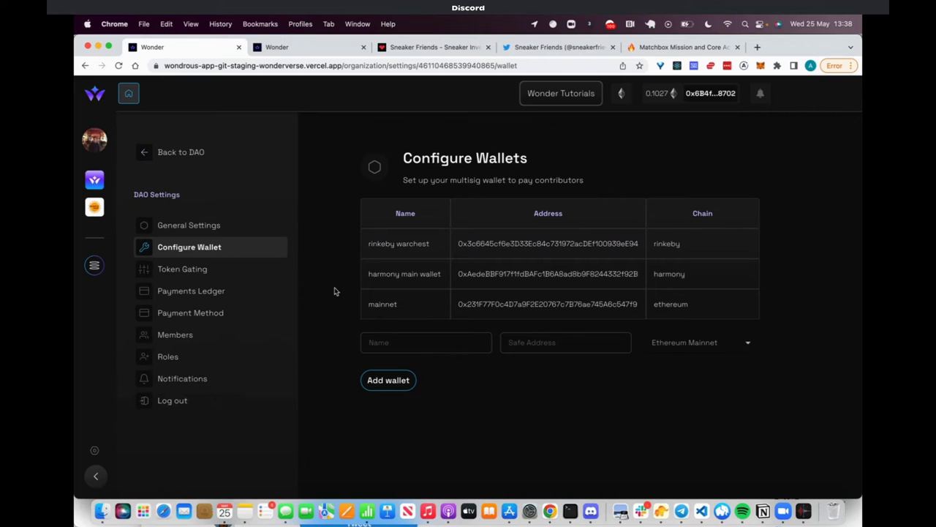
pyautogui.click(253, 277)
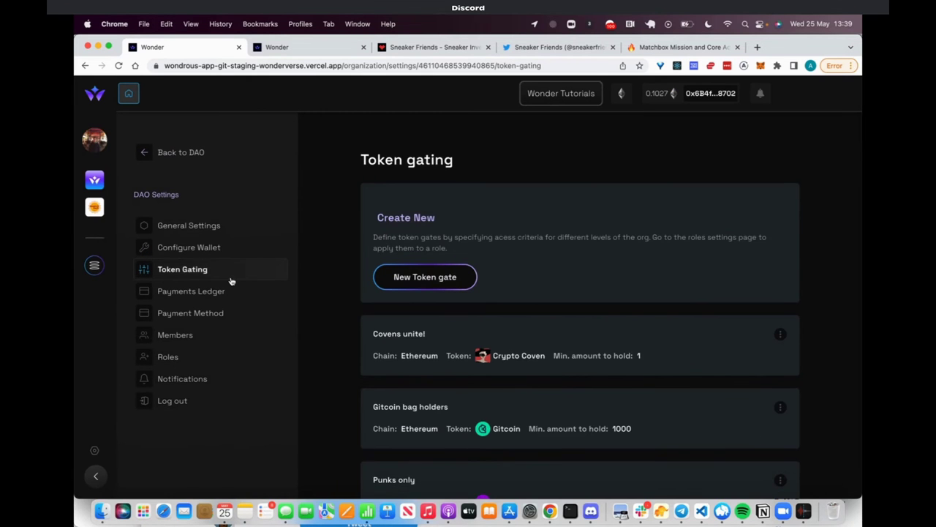
# Open the organization's payment ledger and examine the list of unpaid payouts
pyautogui.click(209, 293)
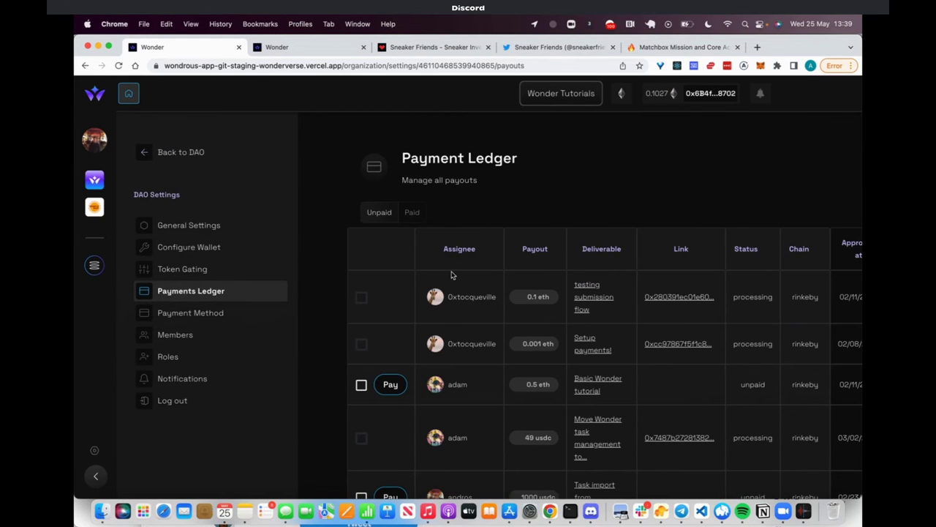
pyautogui.scroll(-2, 452, 275)
pyautogui.scroll(-5, 452, 275)
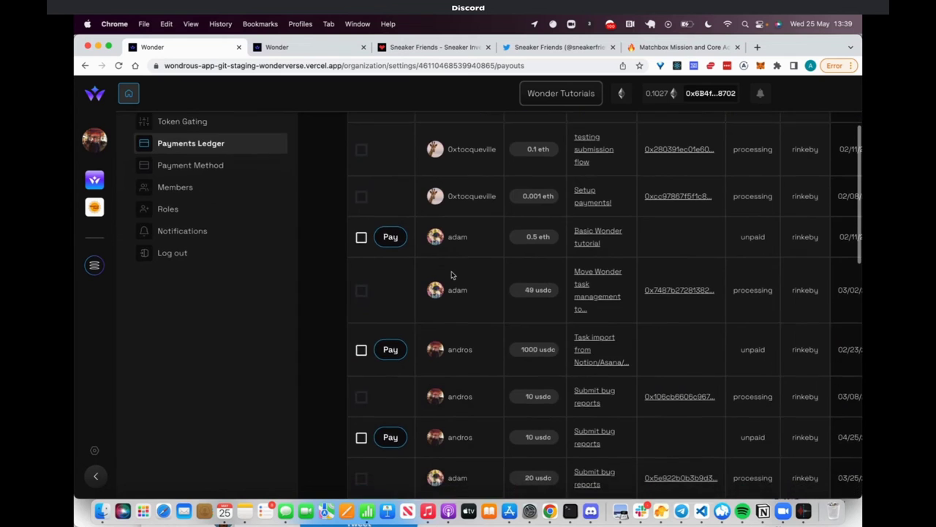
pyautogui.scroll(-1, 451, 274)
pyautogui.scroll(10, 451, 274)
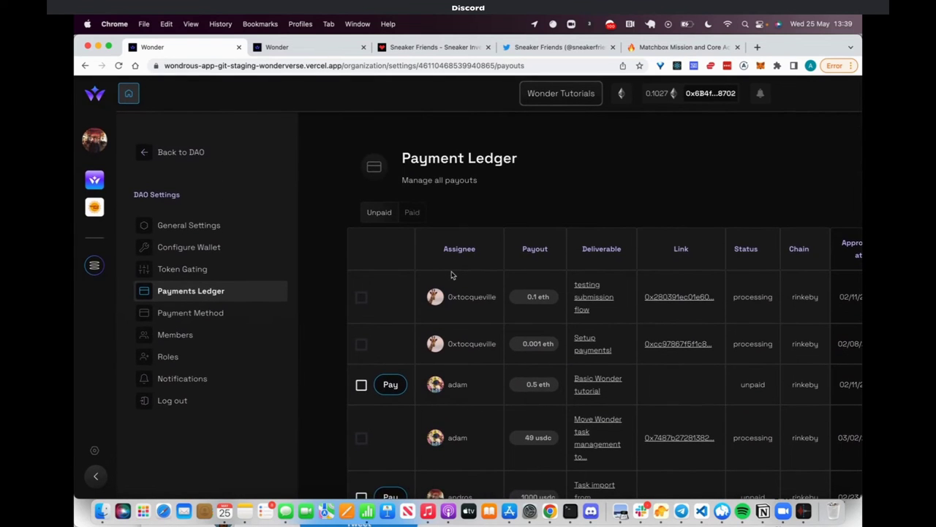
pyautogui.scroll(-4, 451, 275)
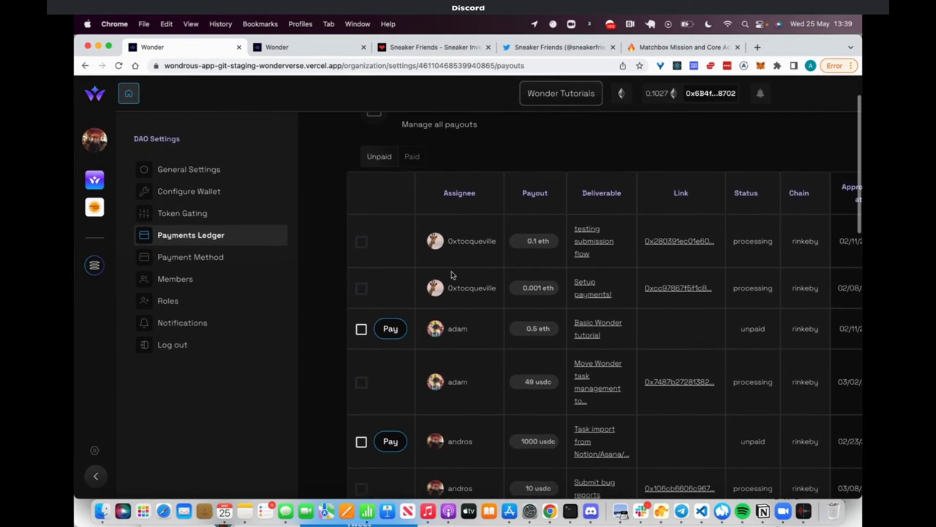
pyautogui.scroll(-2, 451, 274)
pyautogui.scroll(2, 451, 274)
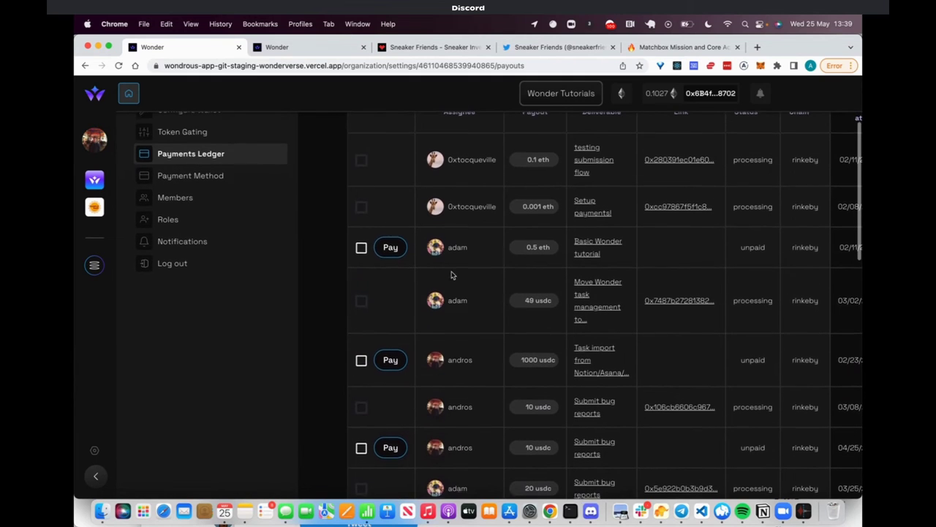
# Select the 0.5 eth "Basic Wonder tutorial" and 1000 usdc "Task import from Notion/Asana" payouts for batch payment, and view the remaining entries
pyautogui.click(360, 251)
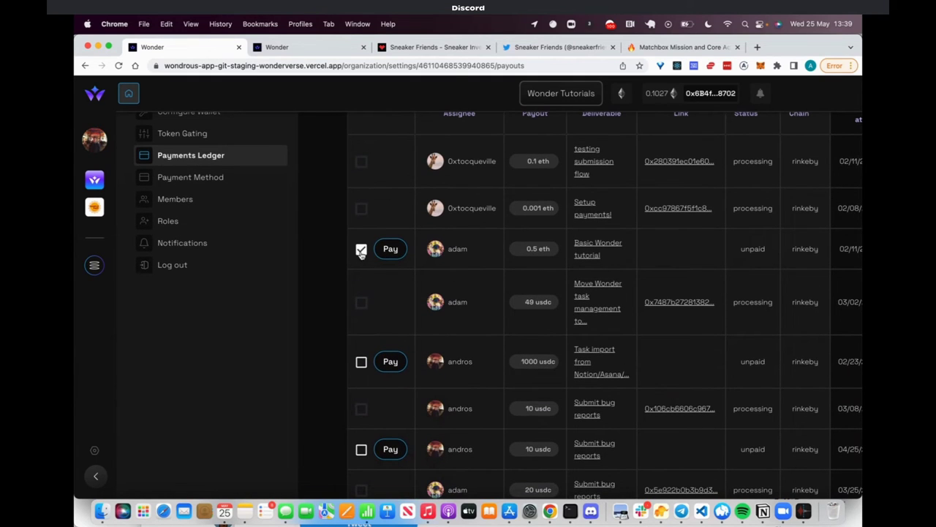
pyautogui.click(361, 363)
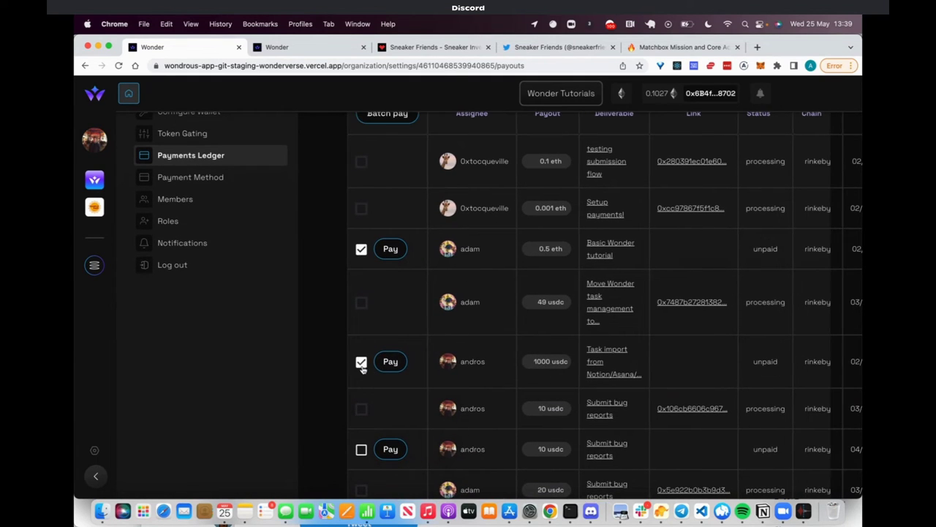
pyautogui.scroll(5, 460, 328)
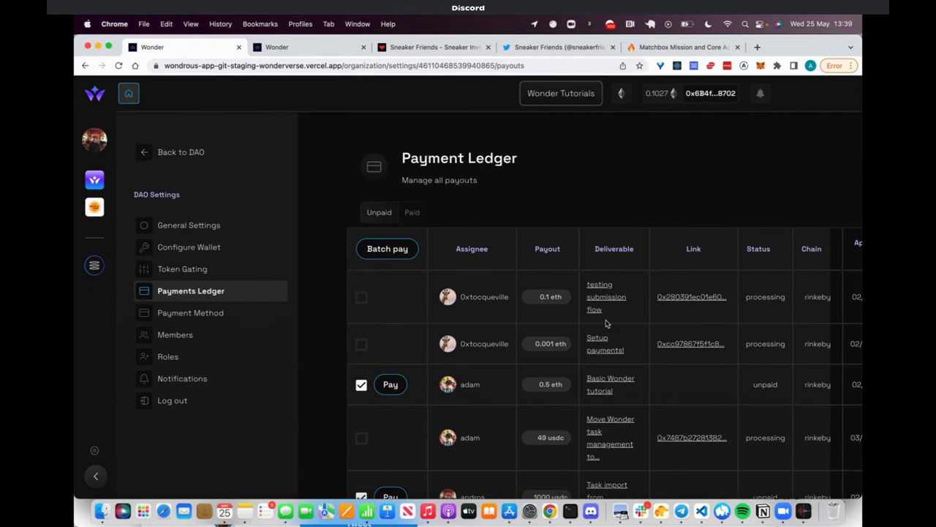
pyautogui.scroll(-15, 606, 324)
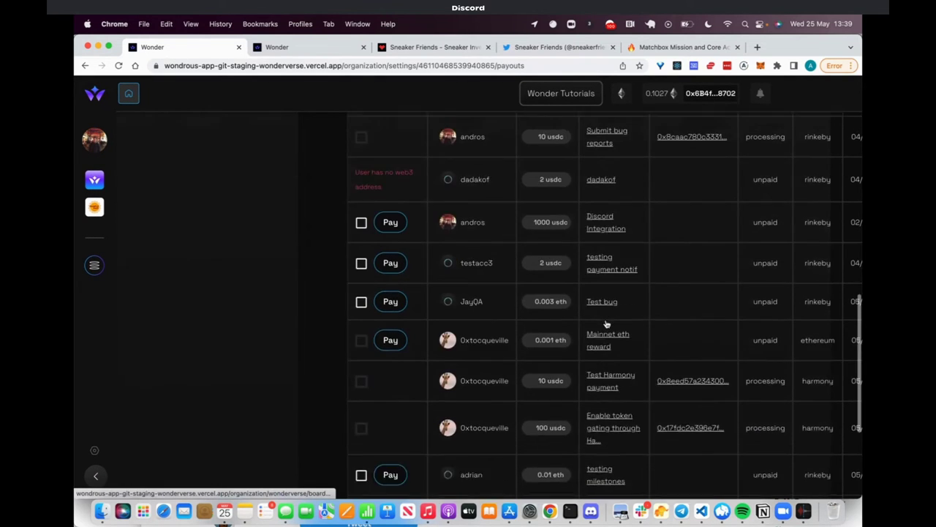
# Leave the payment ledger and return to the wonderverse staging organization's task board
pyautogui.scroll(15, 606, 323)
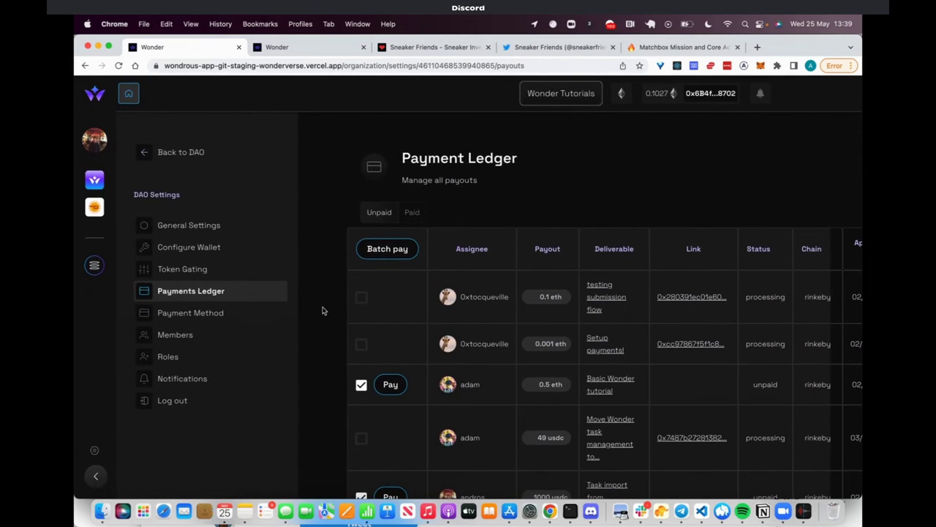
pyautogui.click(210, 154)
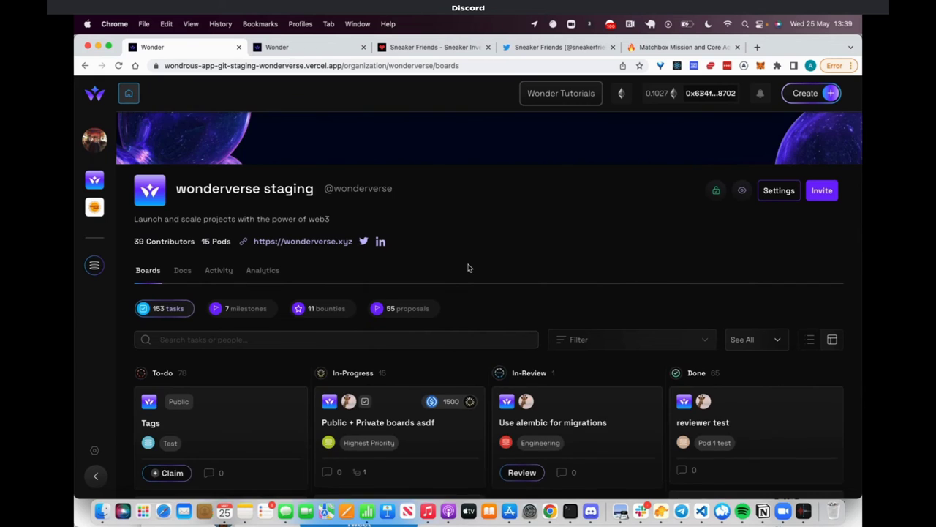
pyautogui.scroll(-2, 461, 261)
pyautogui.scroll(2, 468, 265)
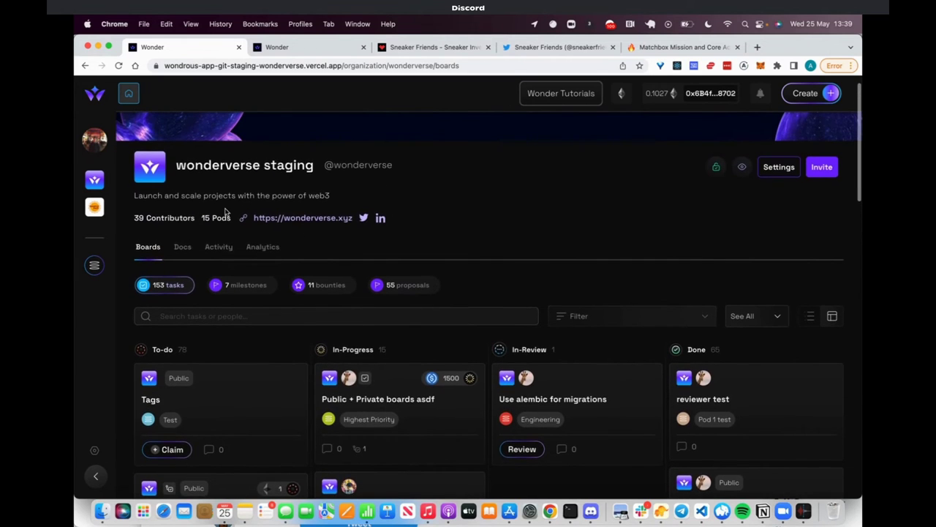
# Browse the organization's list of pods, open the Highest Priority pod and view its task board
pyautogui.click(216, 218)
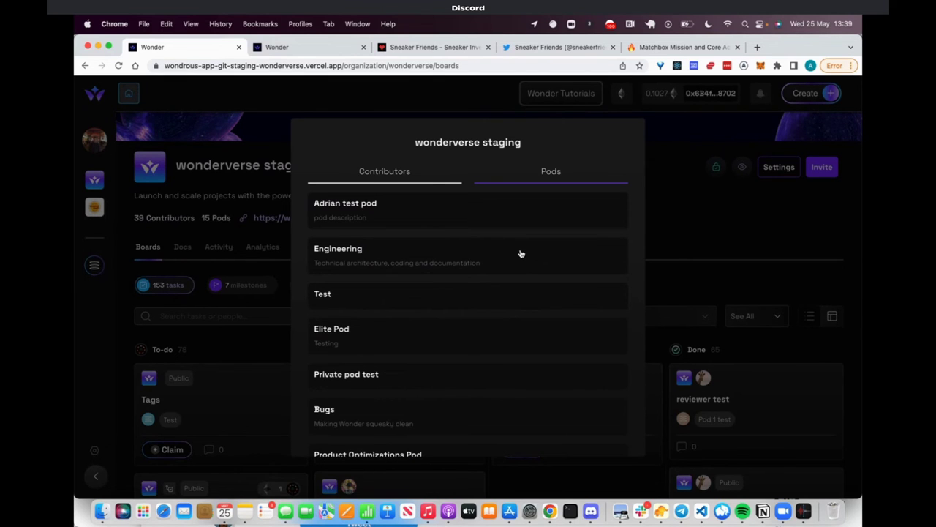
pyautogui.scroll(-5, 521, 254)
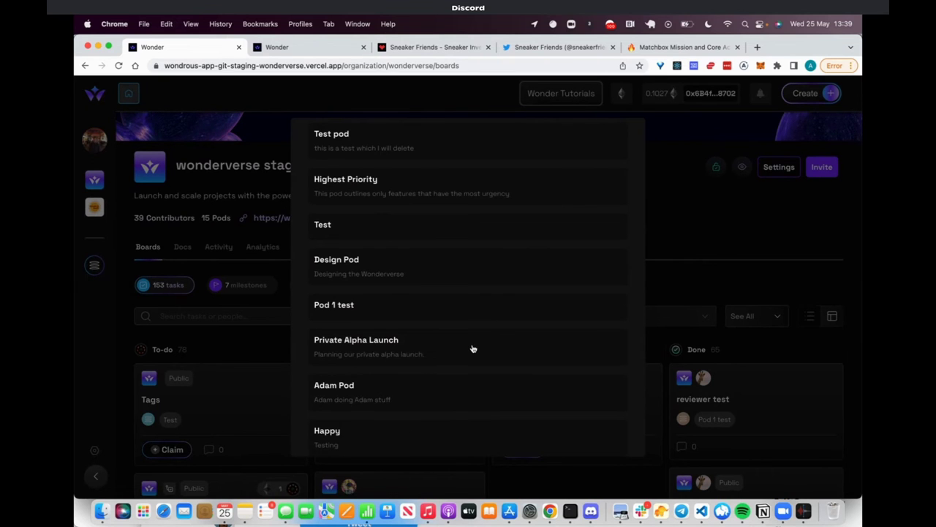
pyautogui.scroll(3, 472, 349)
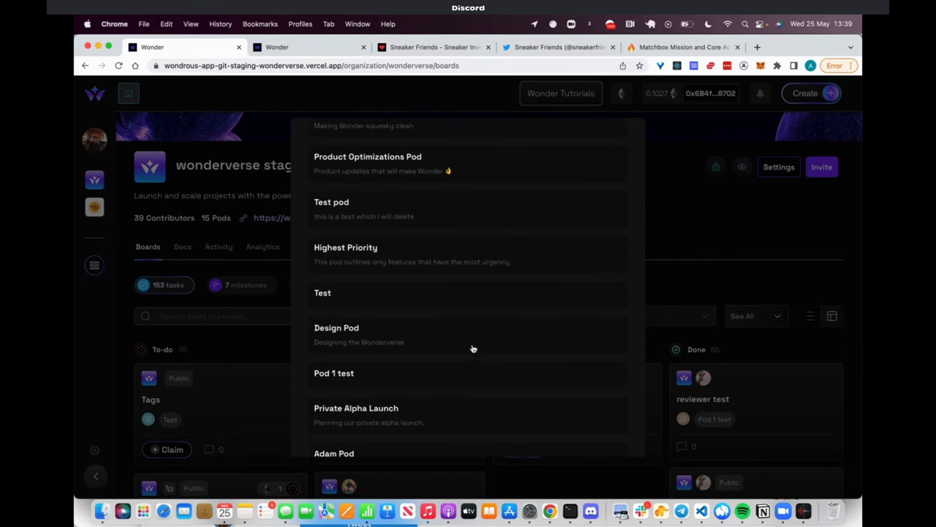
pyautogui.click(523, 272)
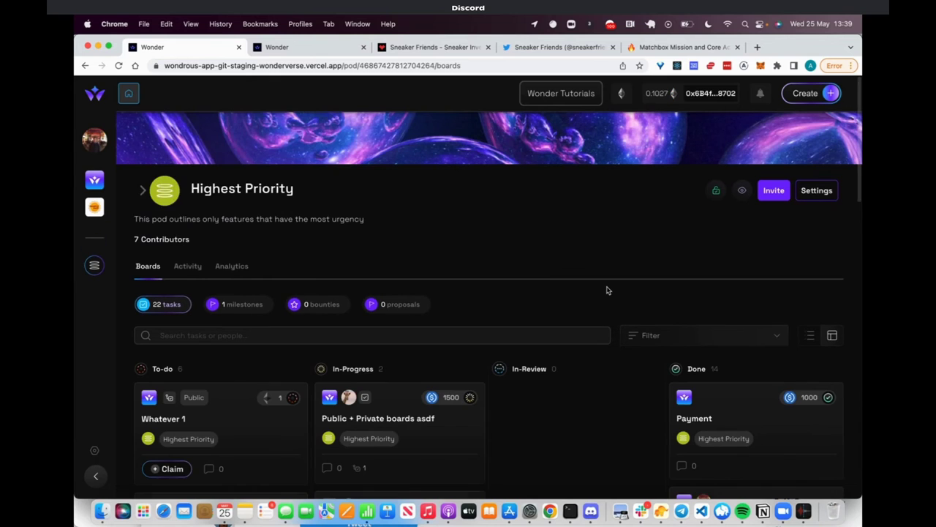
pyautogui.scroll(-5, 607, 291)
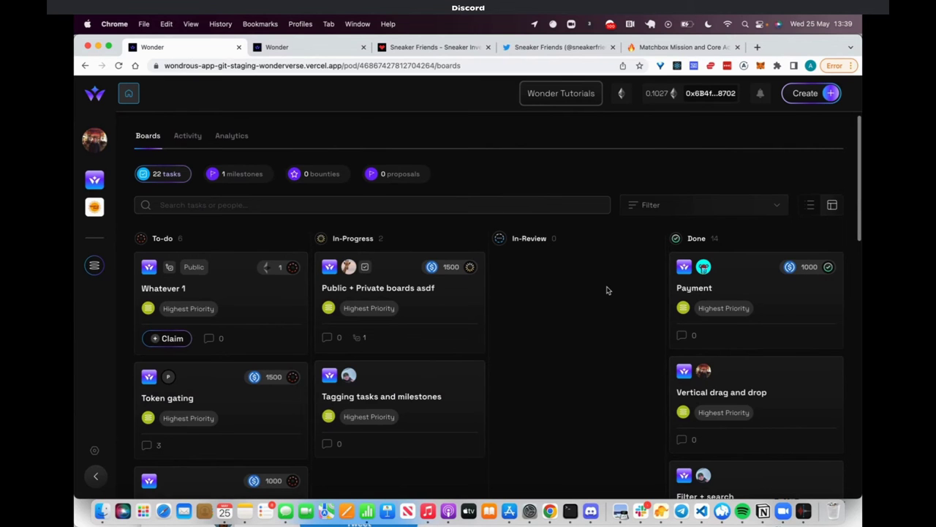
# Open the pod's "Complete high priority alpha features" milestone and examine its details, task status breakdown and linked tasks
pyautogui.click(237, 174)
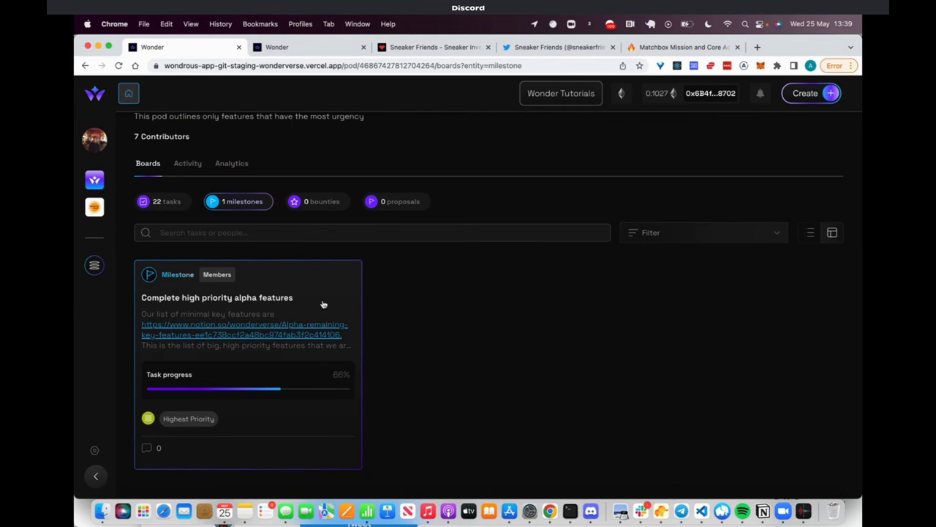
pyautogui.click(324, 304)
pyautogui.scroll(-2, 569, 300)
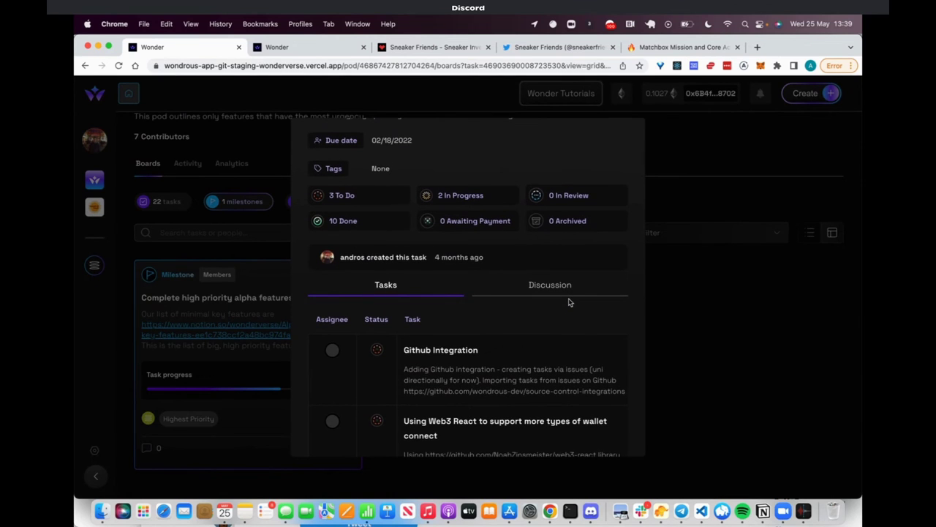
pyautogui.scroll(2, 569, 301)
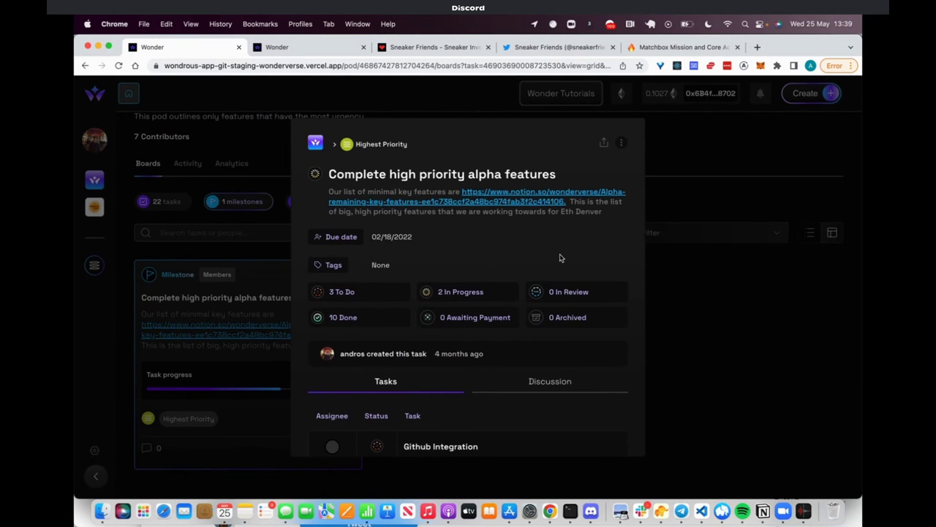
pyautogui.scroll(-8, 543, 261)
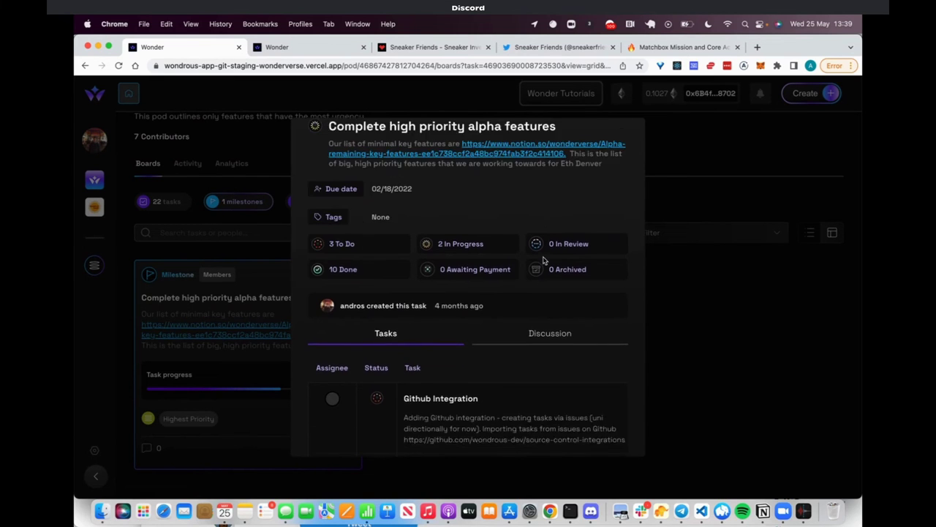
pyautogui.scroll(8, 543, 261)
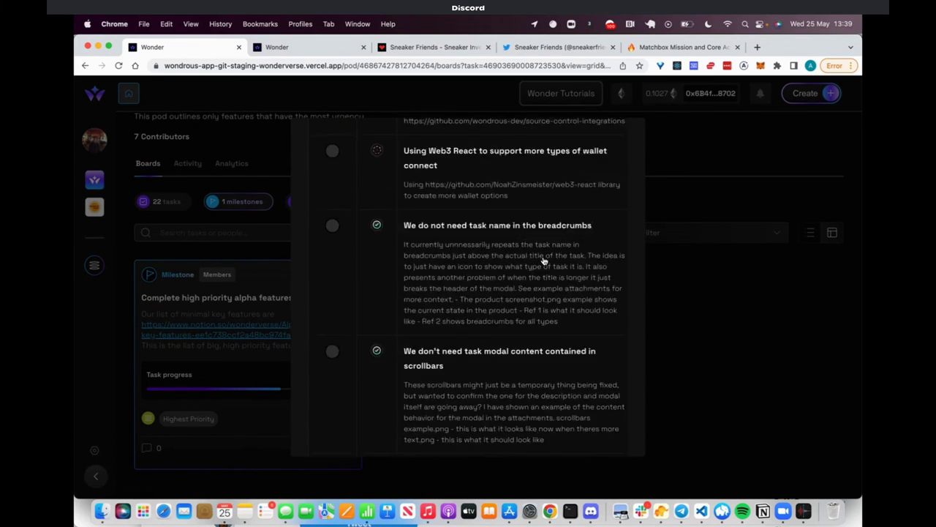
pyautogui.scroll(-5, 543, 260)
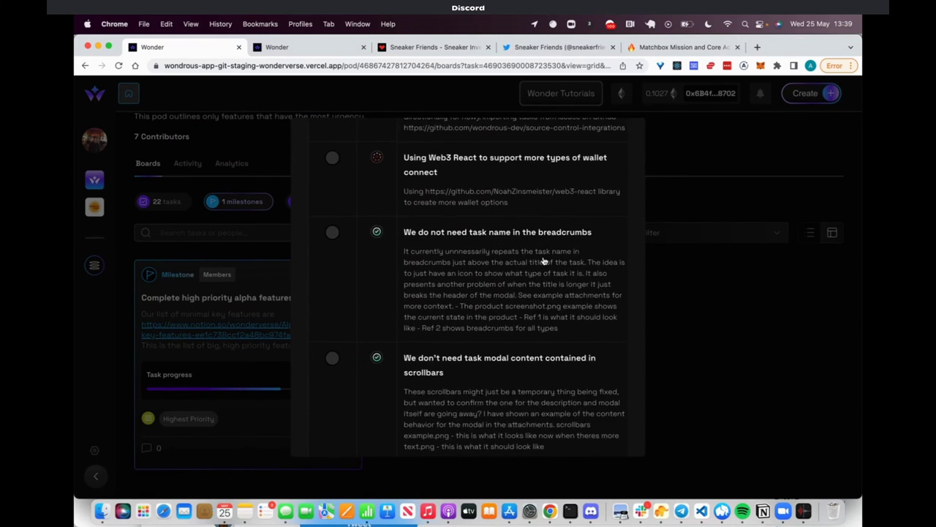
pyautogui.scroll(5, 543, 260)
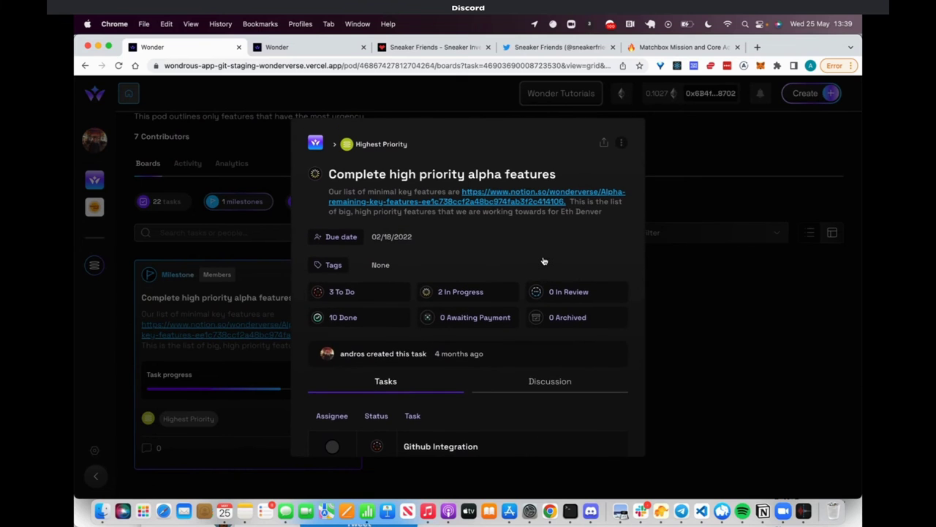